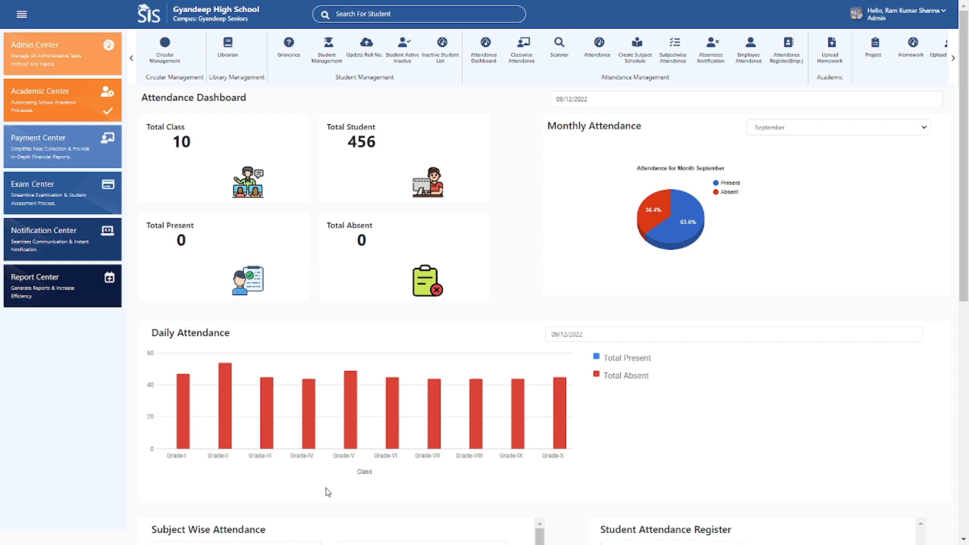
Open the Exam Center and examine the Assessment Dashboard's exam options, statistics and student result details.
click(85, 196)
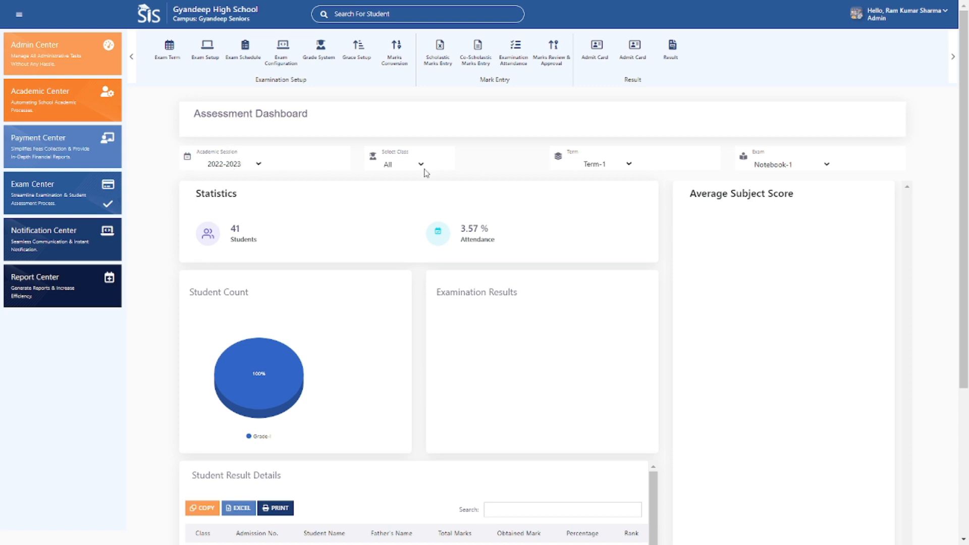
click(780, 170)
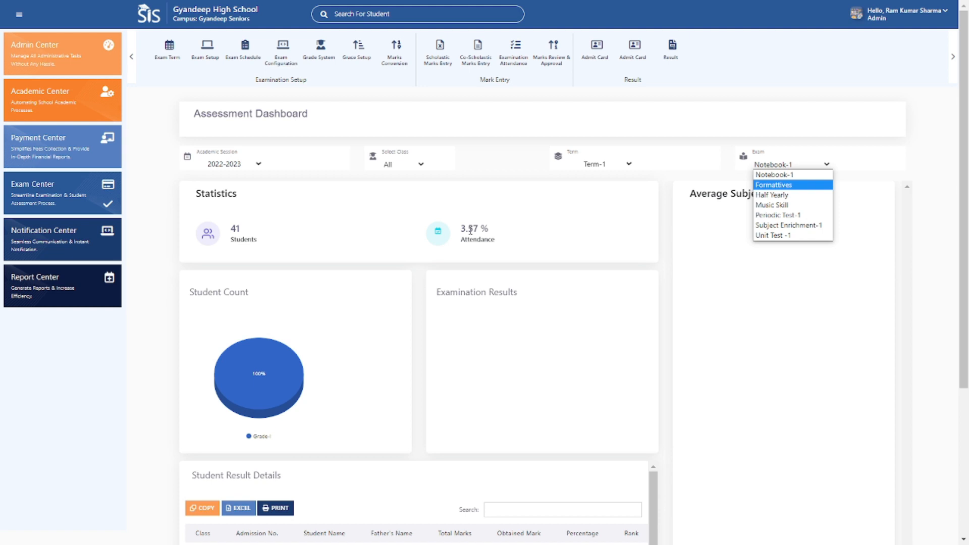
scroll(470, 231, down, 3)
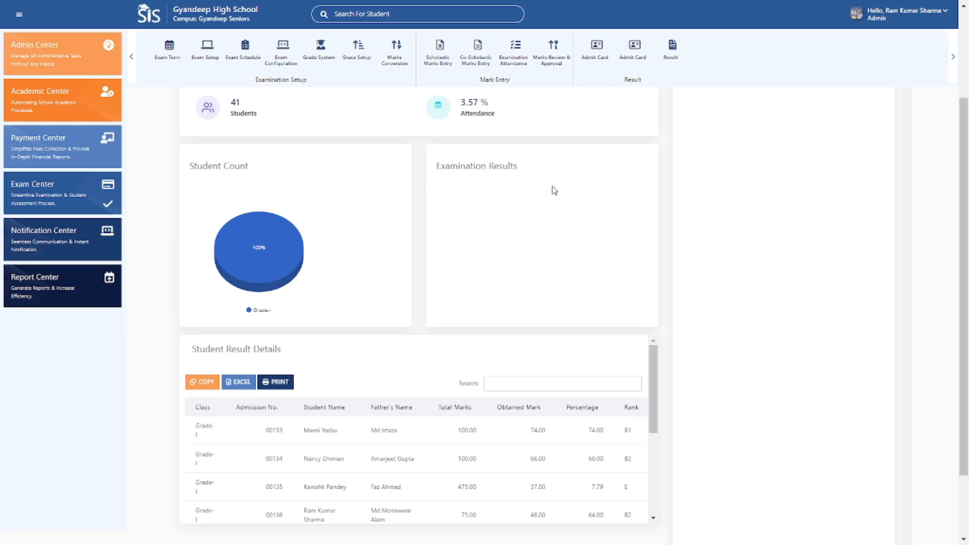
scroll(565, 222, down, 2)
scroll(555, 255, down, 1)
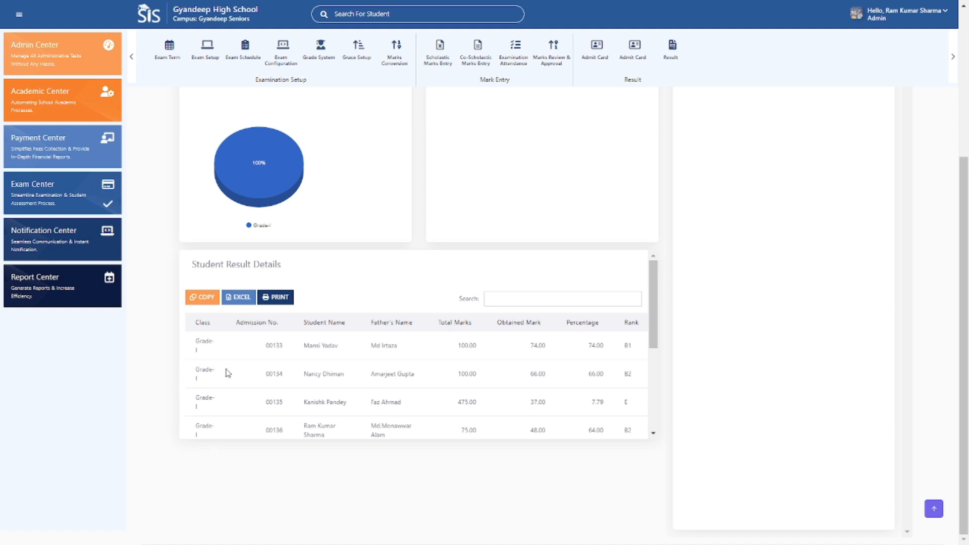
scroll(354, 371, down, 1)
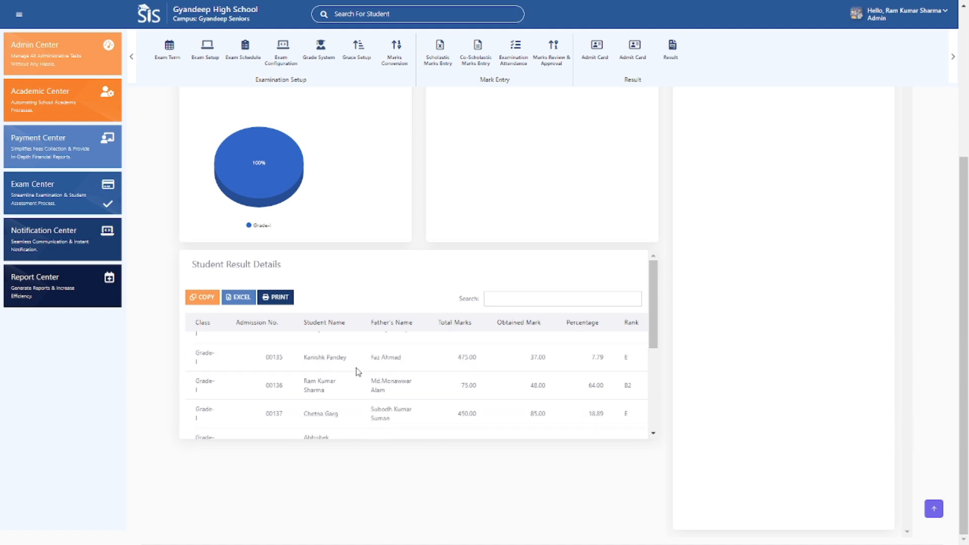
click(524, 297)
scroll(443, 379, up, 2)
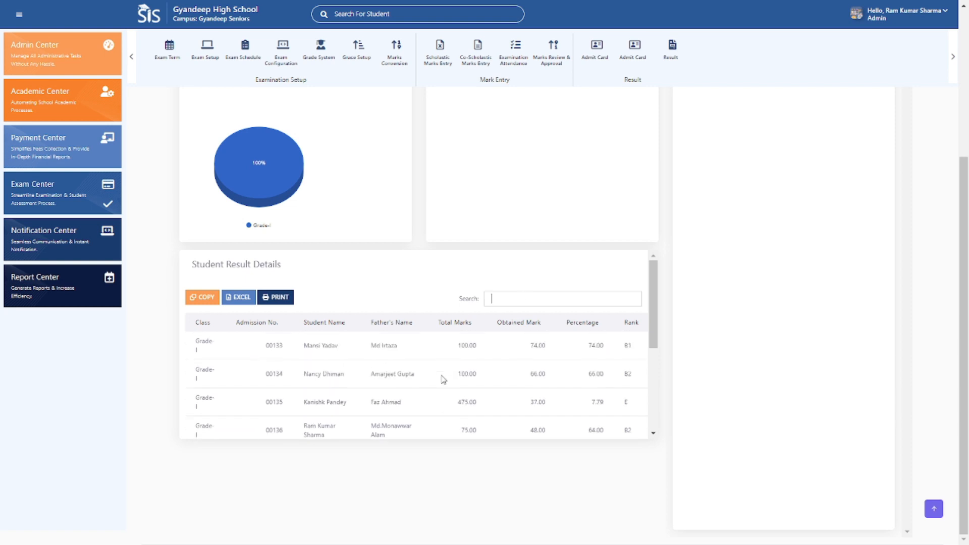
scroll(225, 104, up, 4)
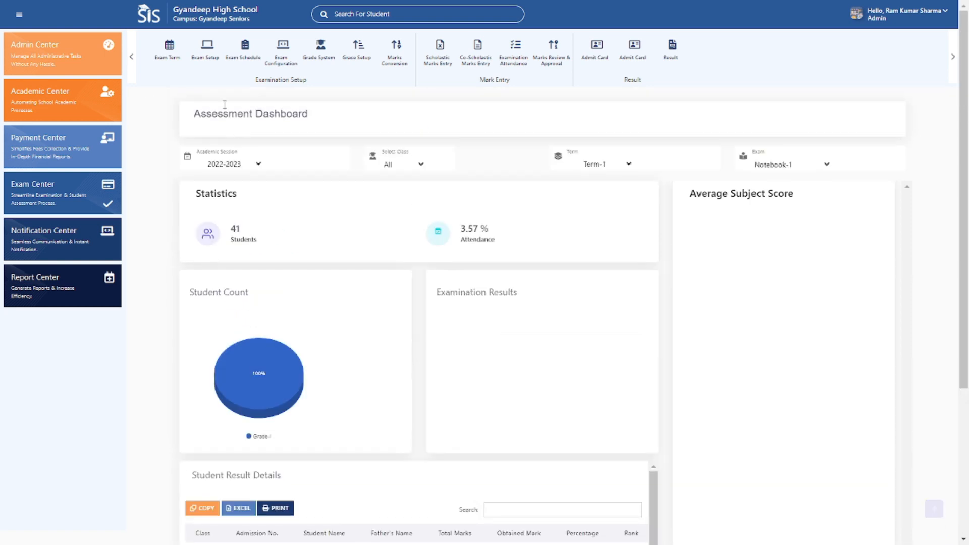
Open the exam term setup and search the 2022-2023 session for the assessment term Term-1.
click(164, 61)
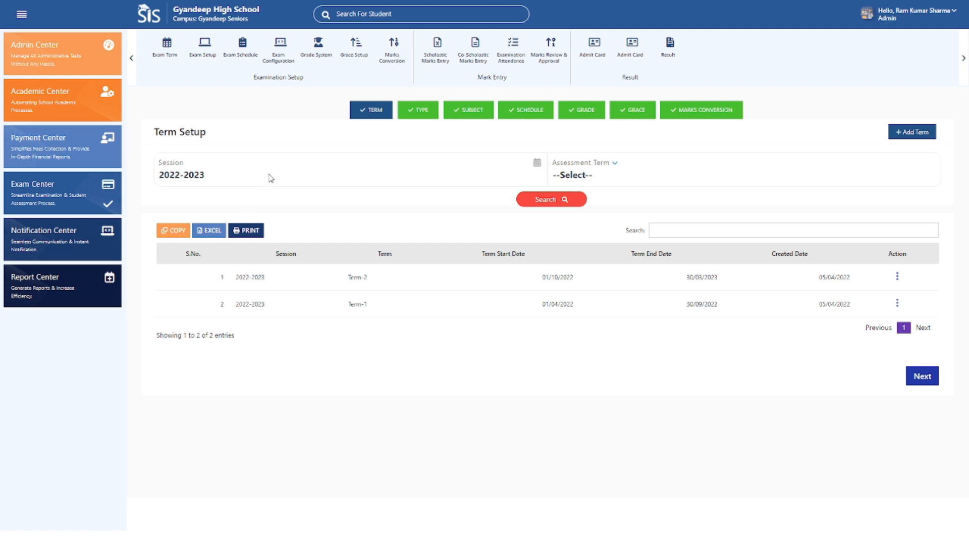
click(631, 177)
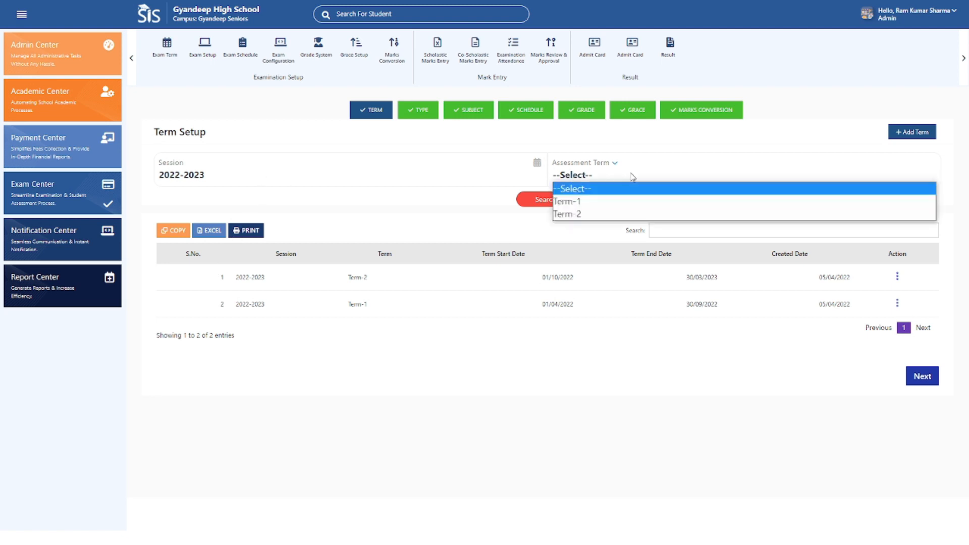
click(590, 203)
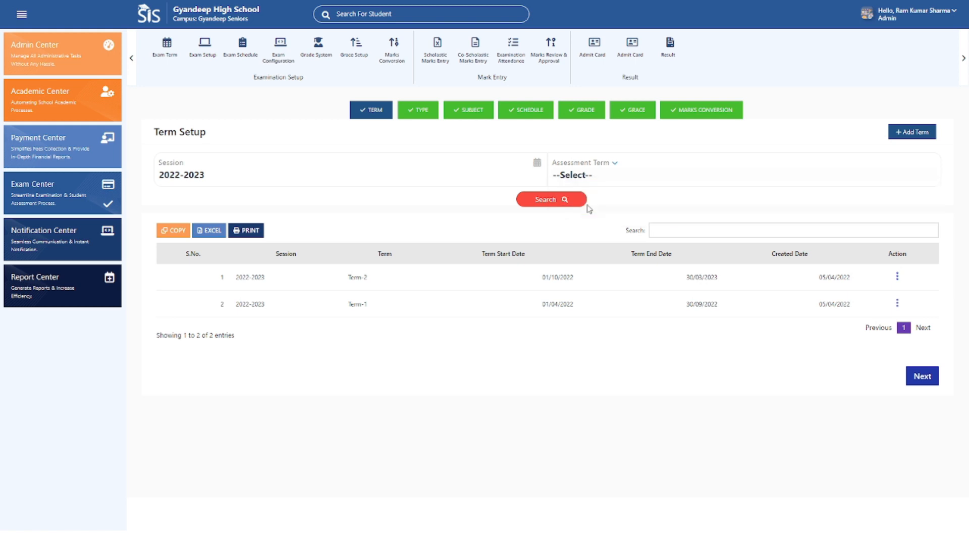
click(543, 201)
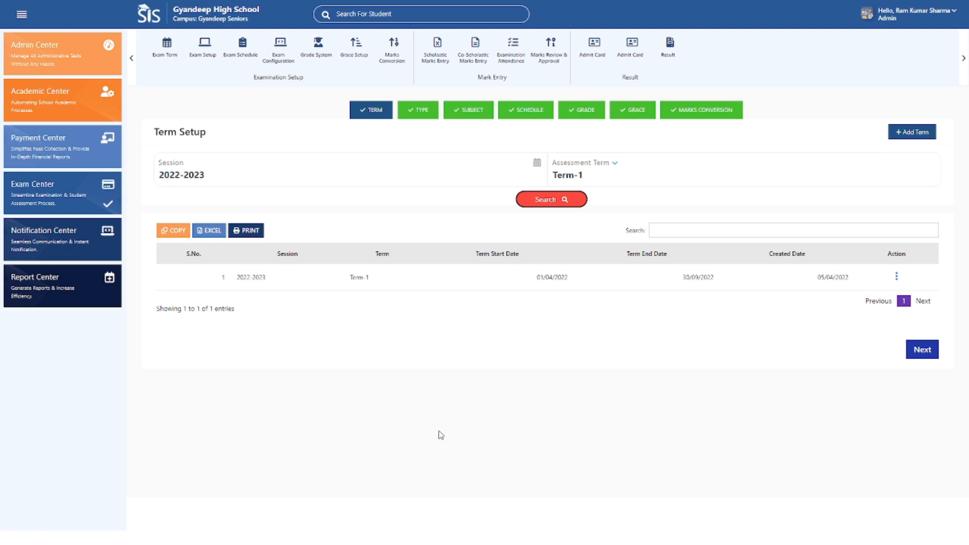
View the Term-1 row's available actions and the blank Add Assessment Term form, then close the form.
click(896, 280)
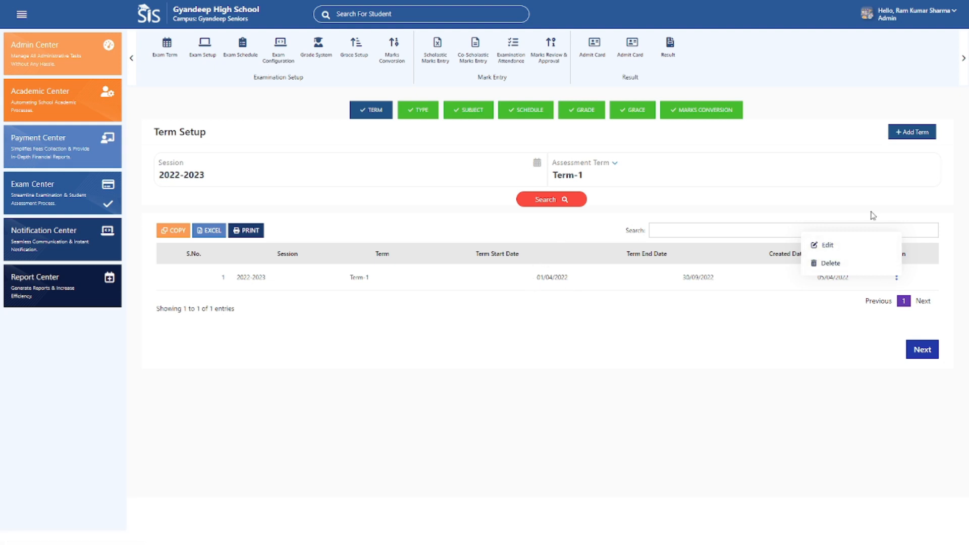
click(922, 137)
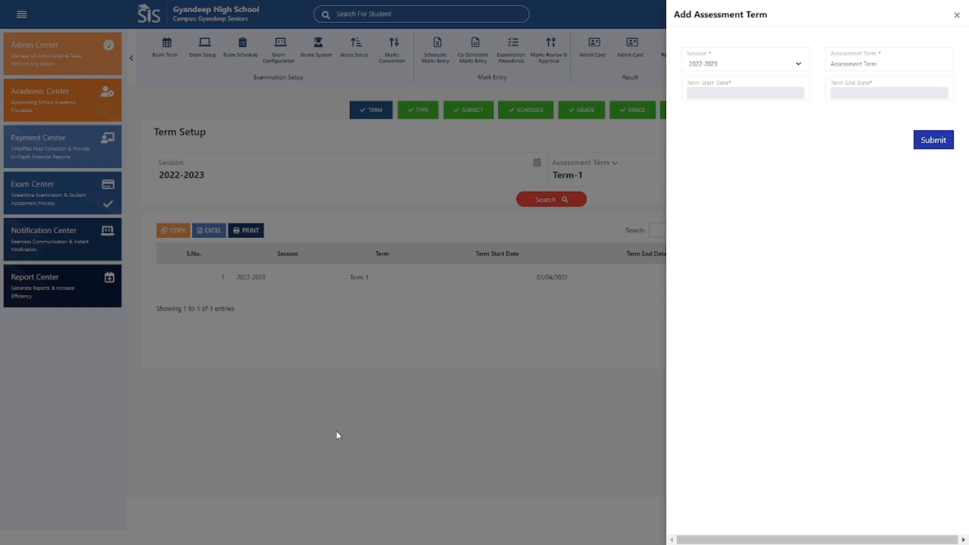
click(956, 15)
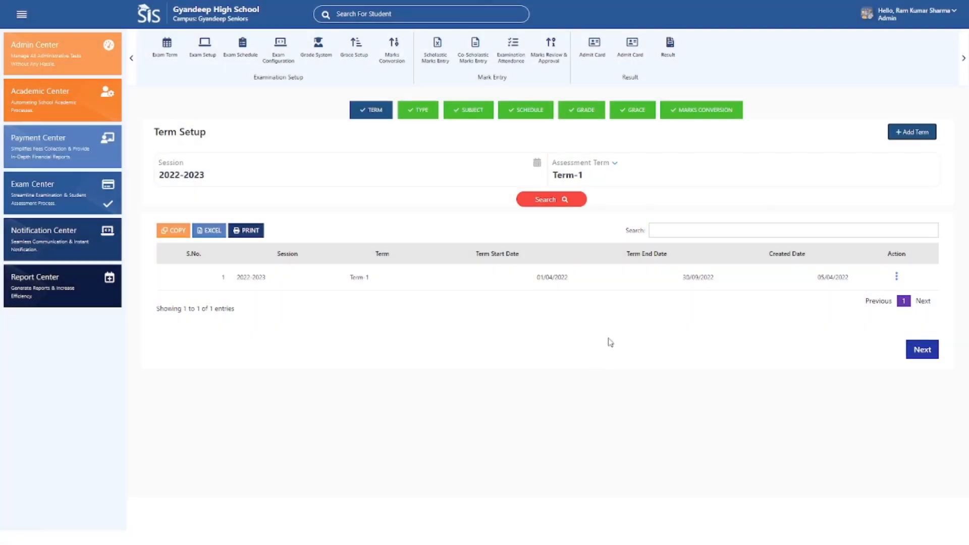
Proceed to the assessment type stage and start a new assessment type named Music for Term-1.
click(919, 352)
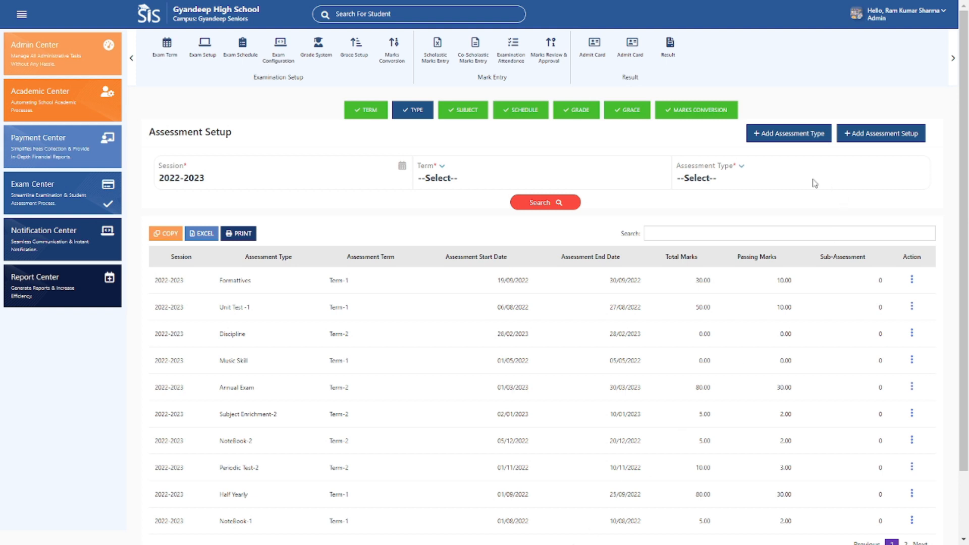
click(775, 143)
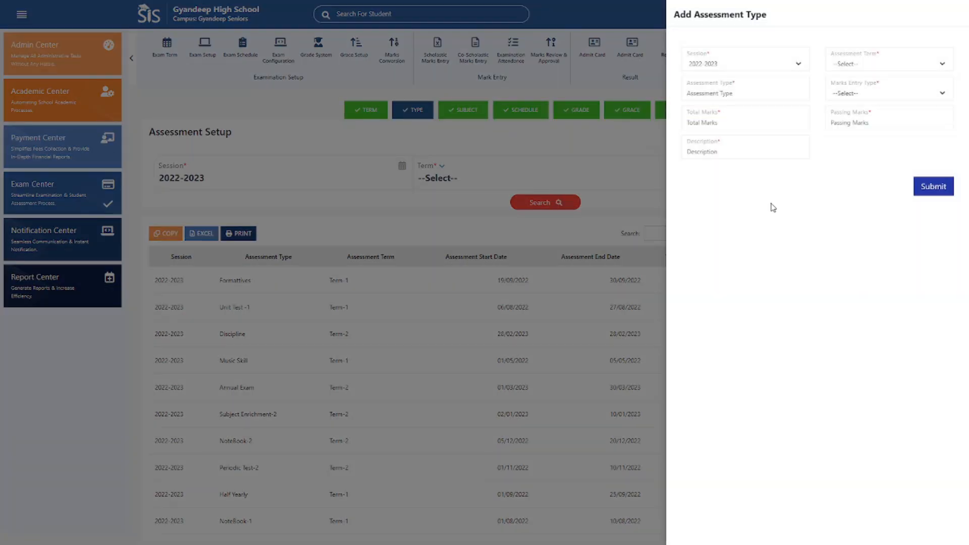
click(777, 66)
click(905, 62)
click(882, 67)
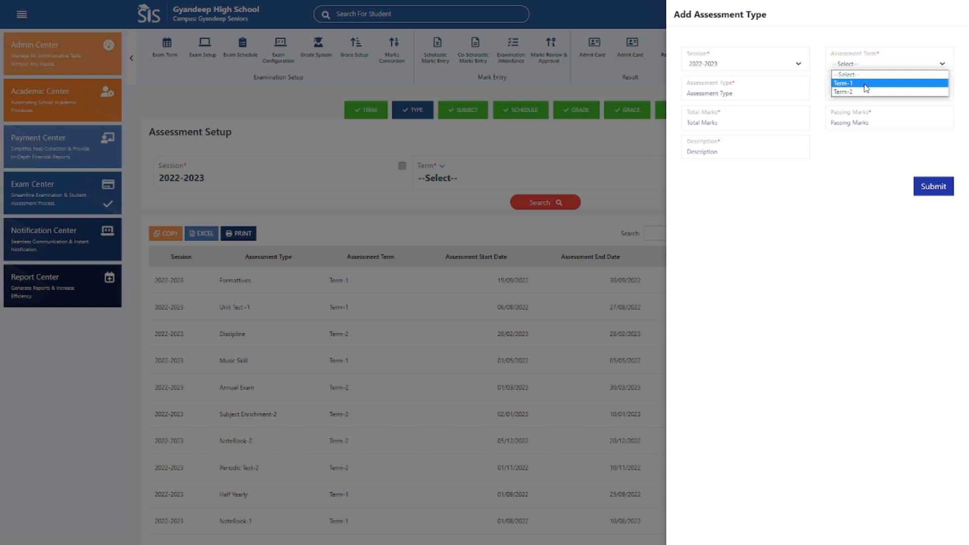
click(866, 84)
click(759, 93)
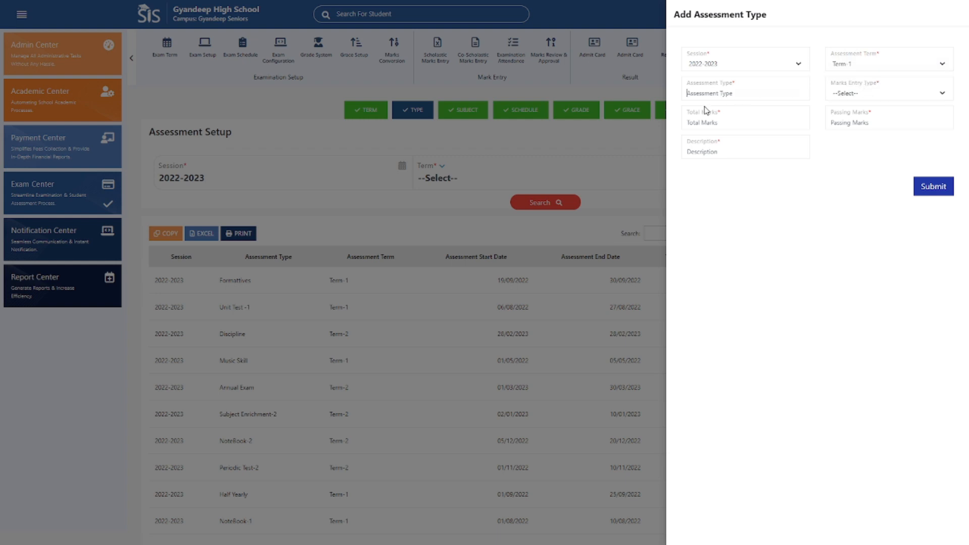
text(Music)
Set the Music assessment's marks entry type to Grade and its description to test, submit the record and close the form.
click(840, 97)
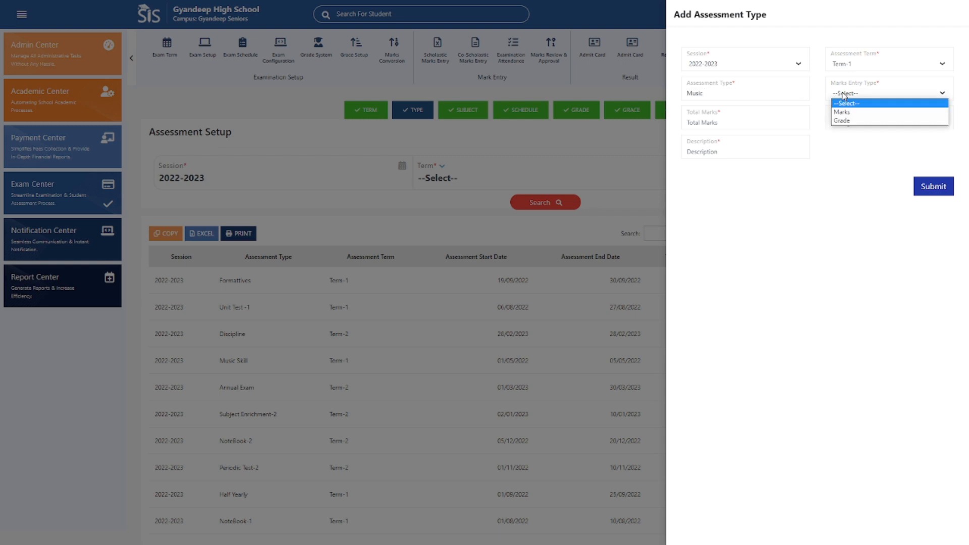
click(842, 120)
click(699, 124)
text(test)
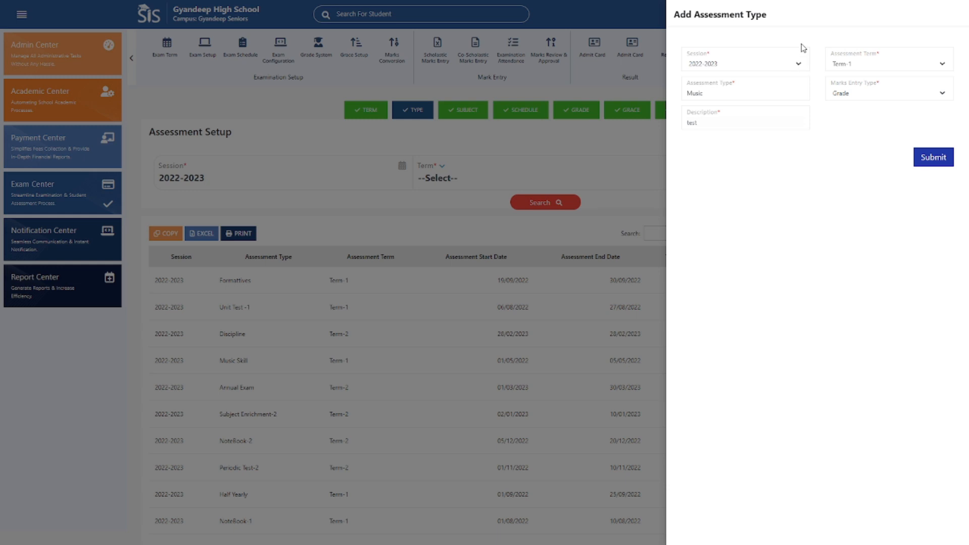
click(932, 158)
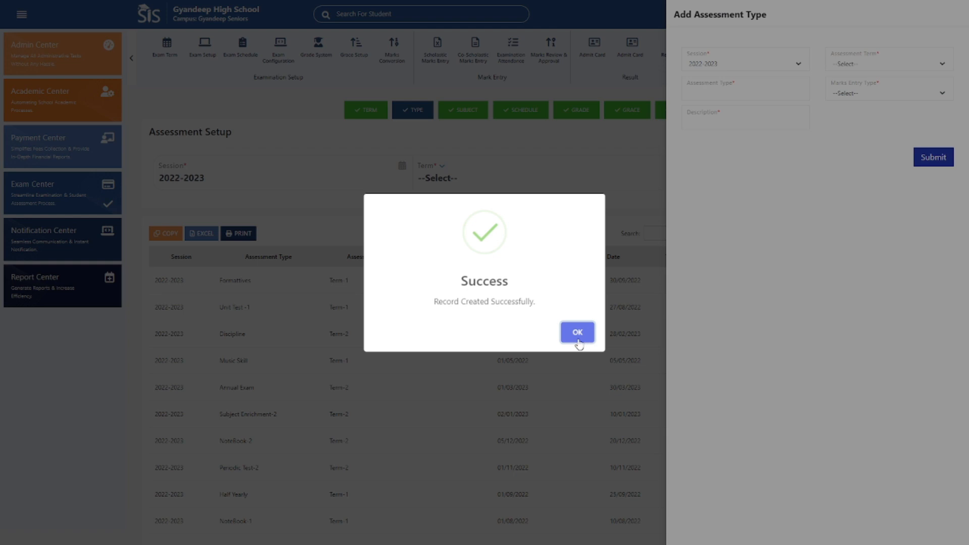
click(579, 336)
click(634, 209)
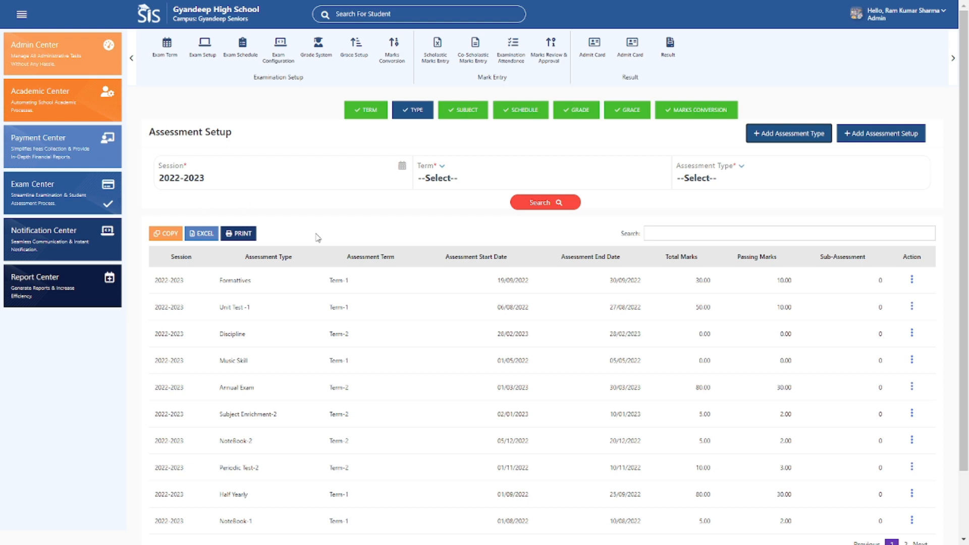
Filter the assessment list to Term-1 with all assessment types, and show the actions for the Formattives row.
click(309, 181)
click(510, 179)
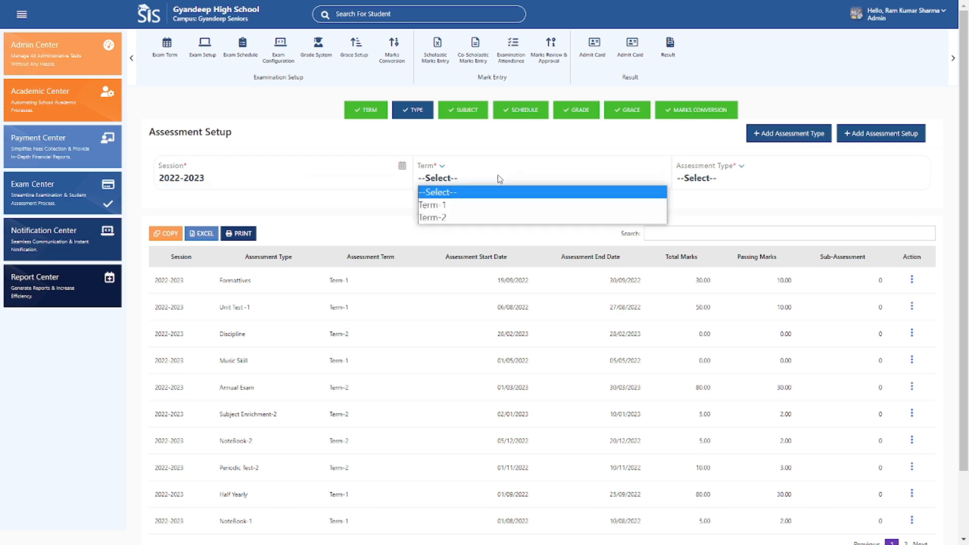
click(452, 205)
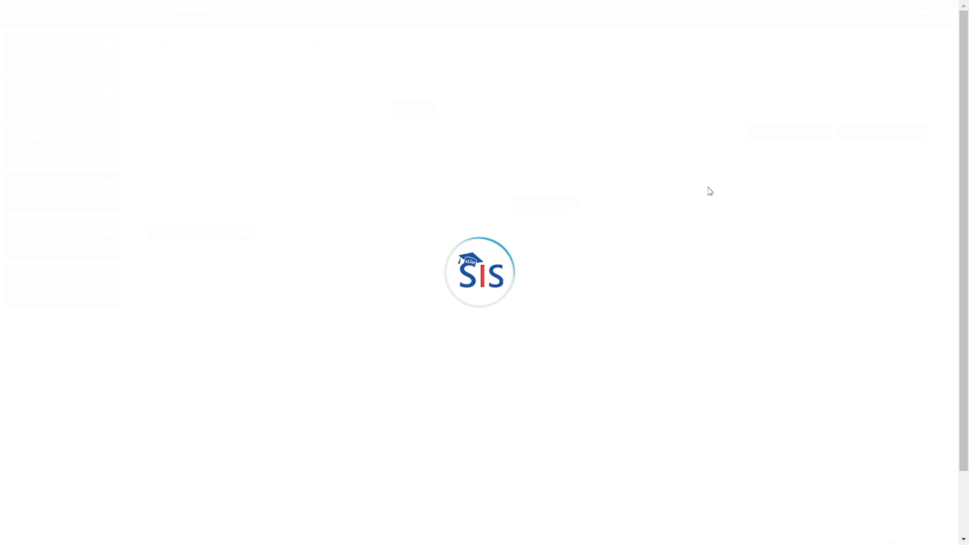
click(726, 182)
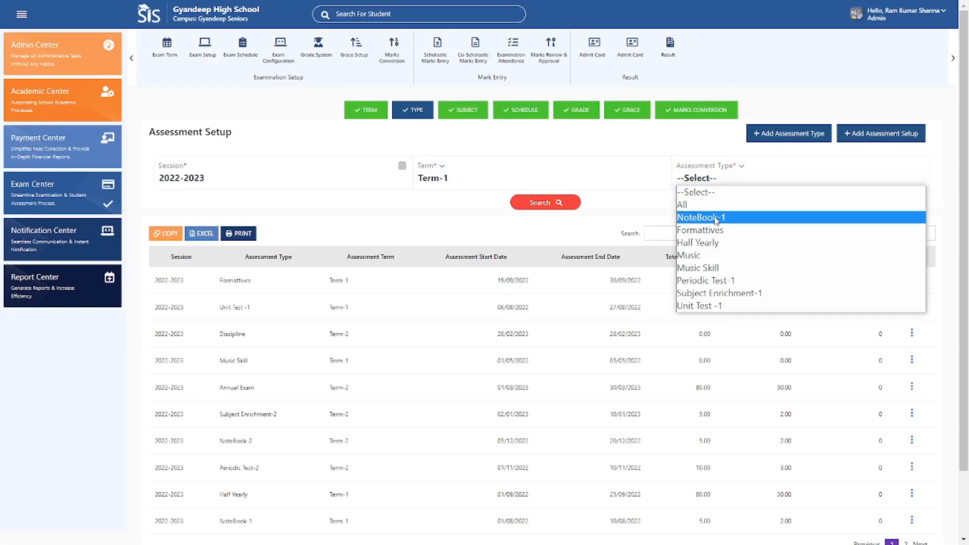
click(691, 206)
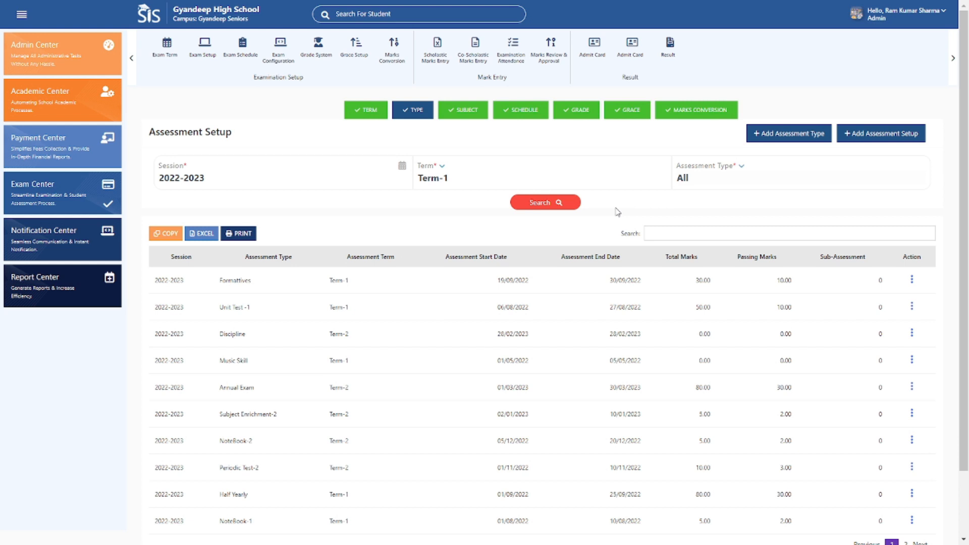
click(539, 203)
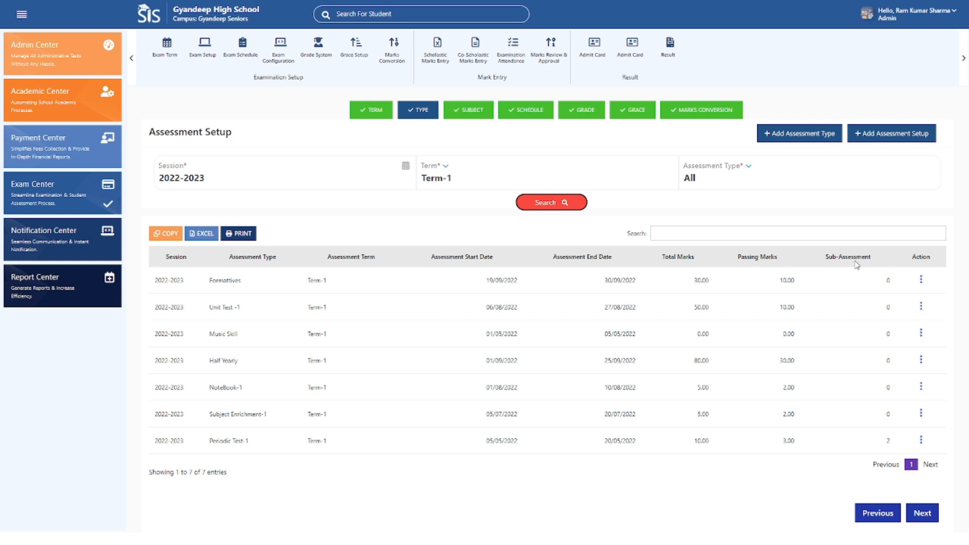
click(922, 280)
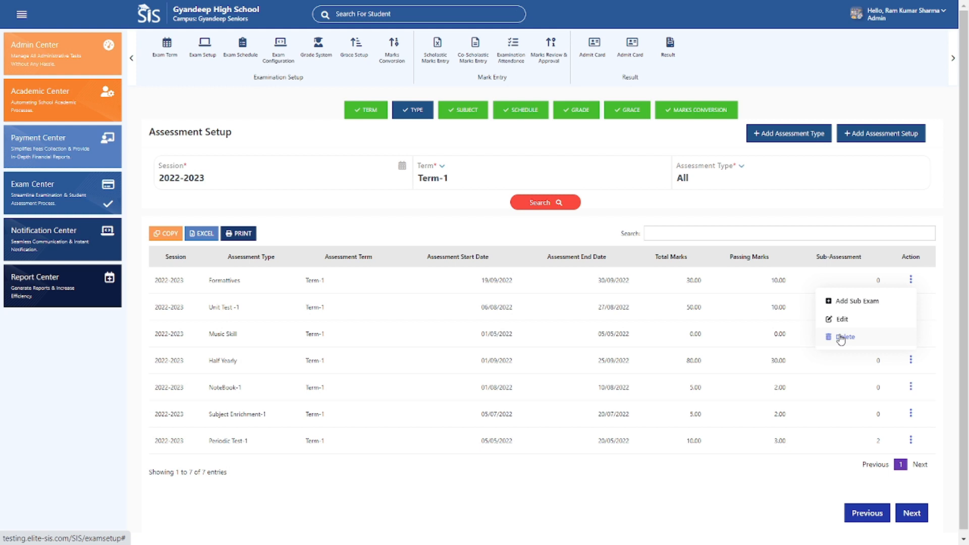
Start a new assessment setup for session 2022-2023 with Term-1 as the term and Half Yearly as the assessment type.
click(871, 135)
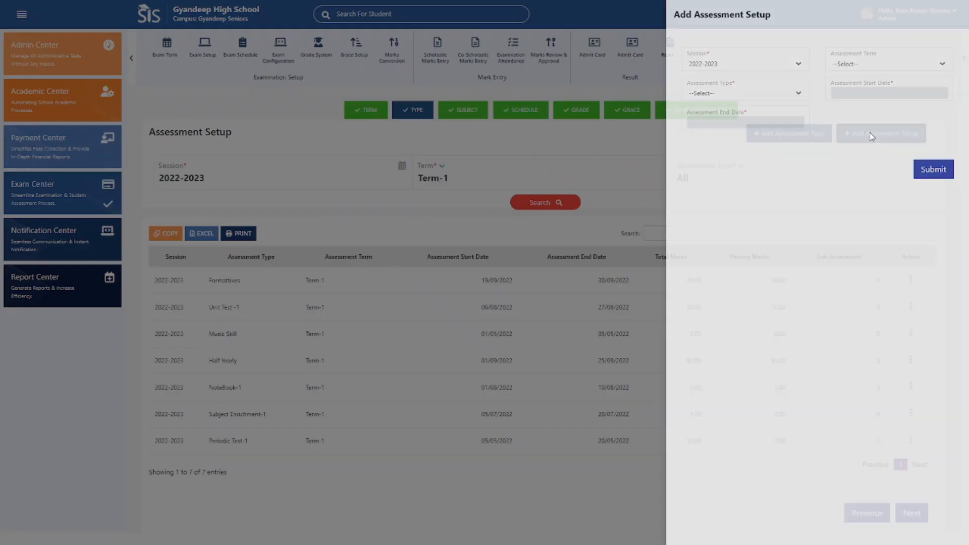
click(789, 64)
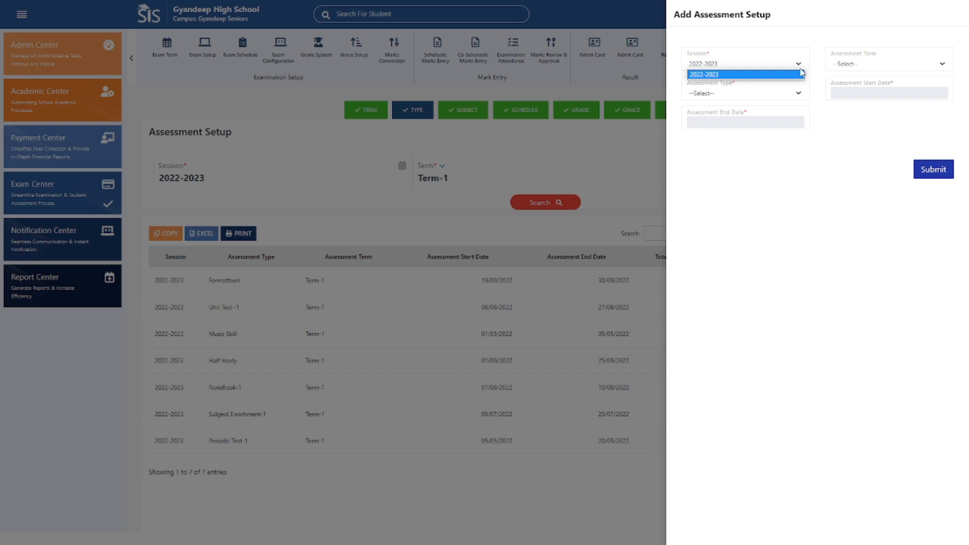
click(867, 65)
click(842, 83)
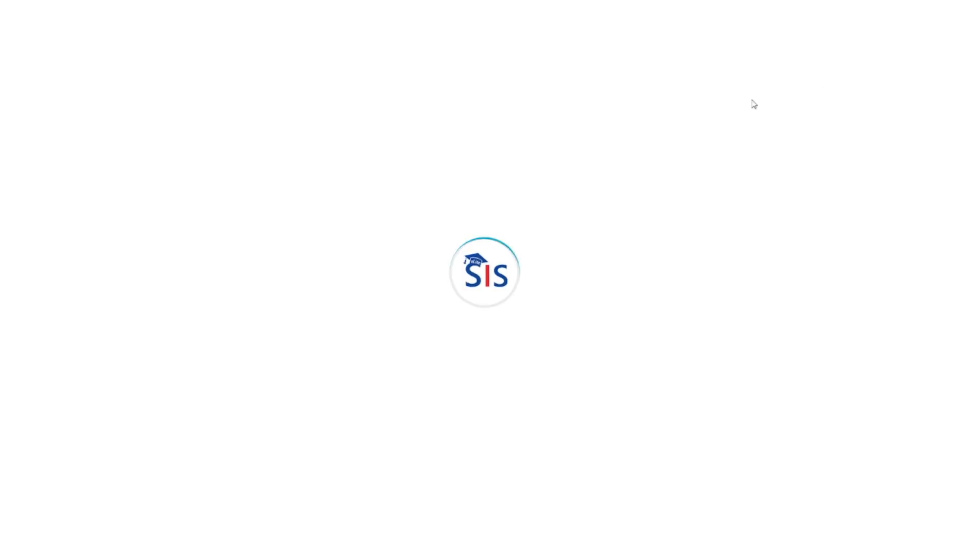
click(718, 98)
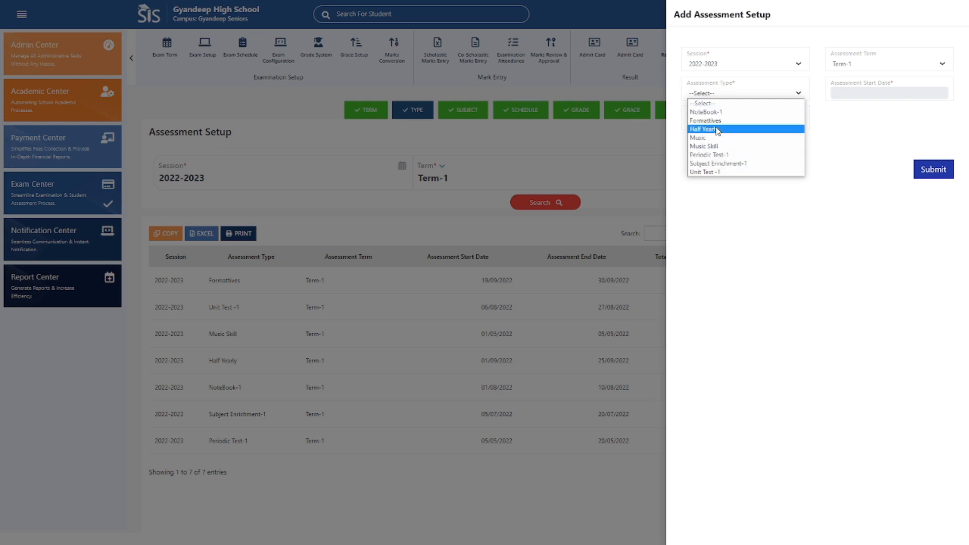
click(717, 130)
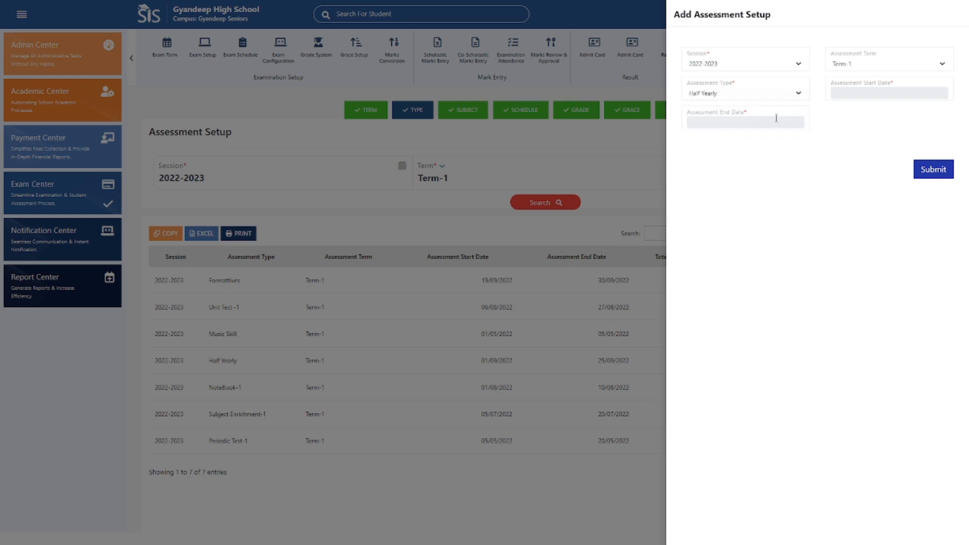
View the start date calendar and the end date field of the assessment setup, and close the form without submitting.
click(888, 92)
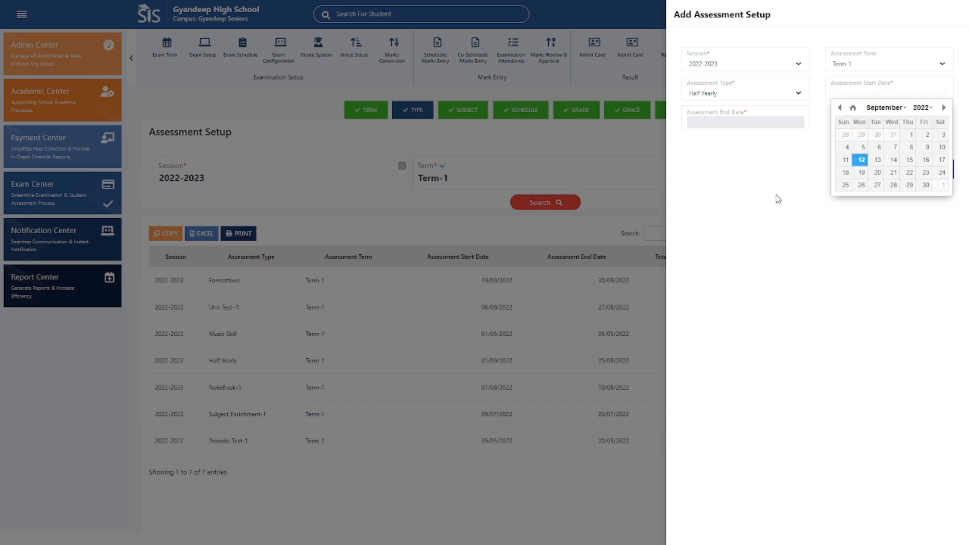
click(732, 130)
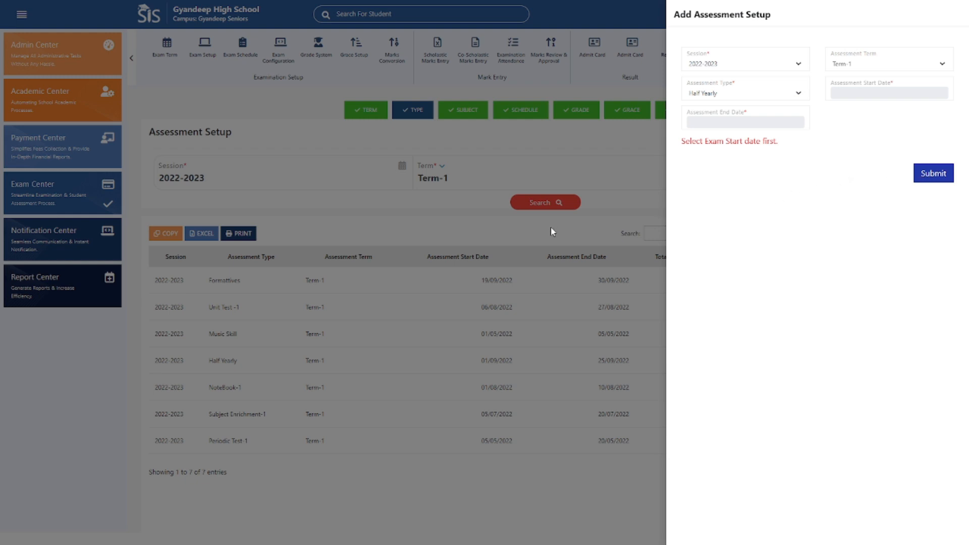
click(615, 142)
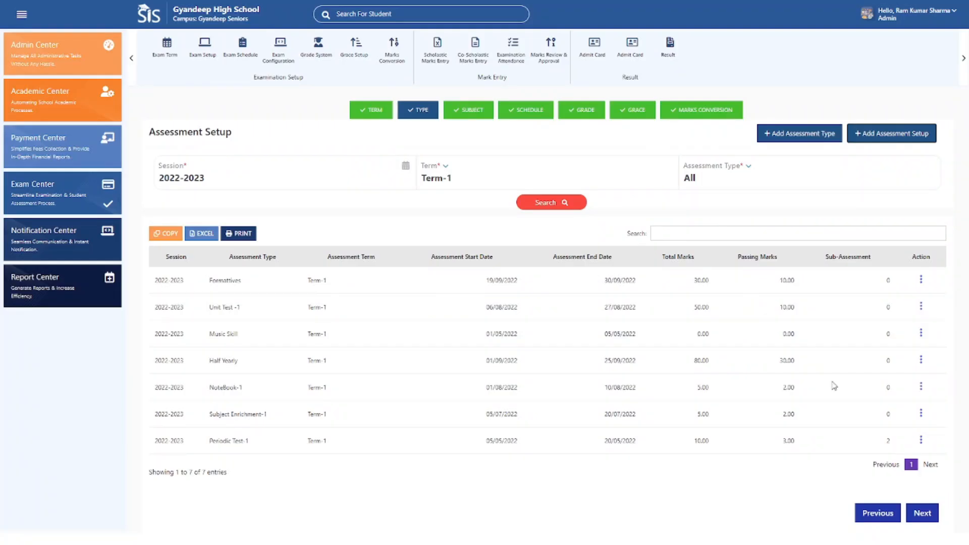
Proceed to the subject stage, search the assessment schedules for Term-1, all assessment masters and Grade-I, and highlight the Half Yearly entry.
click(917, 515)
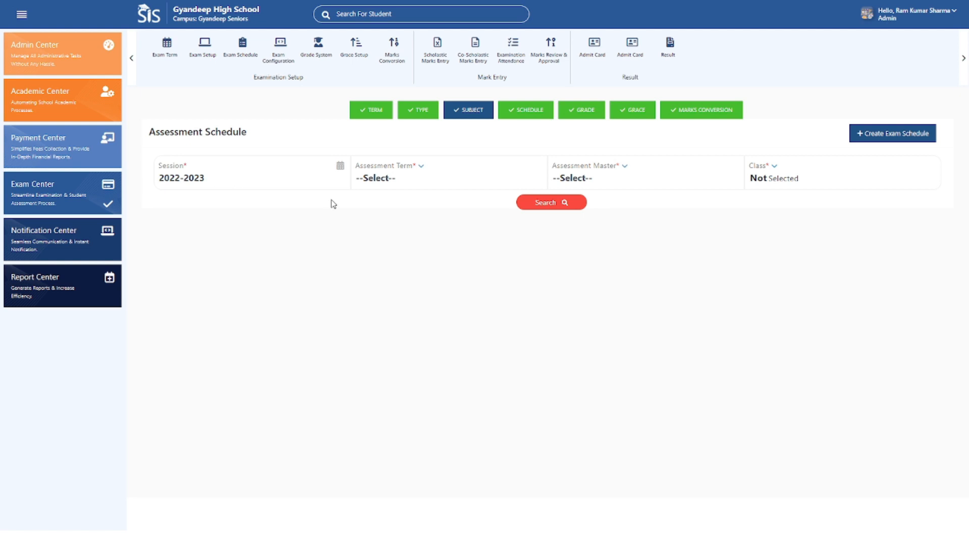
click(391, 181)
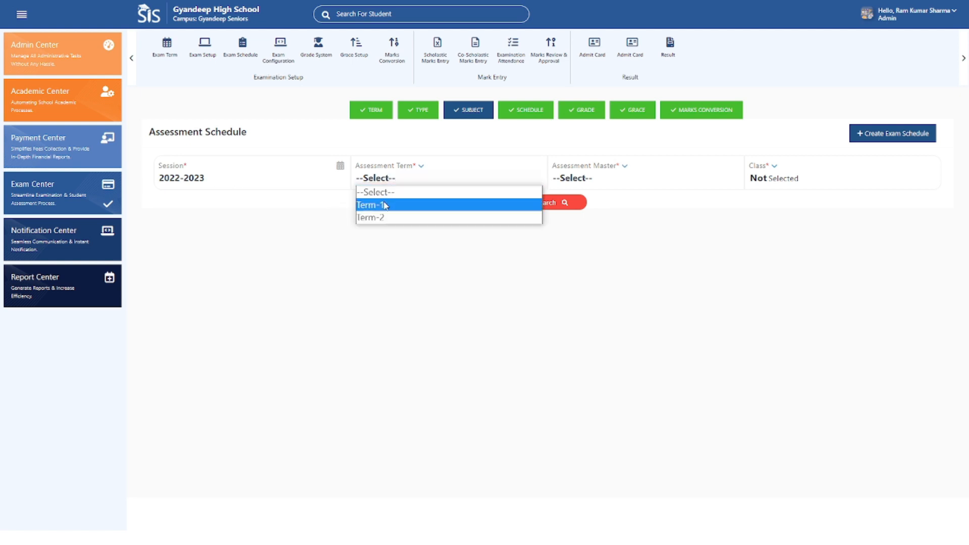
click(386, 205)
click(680, 181)
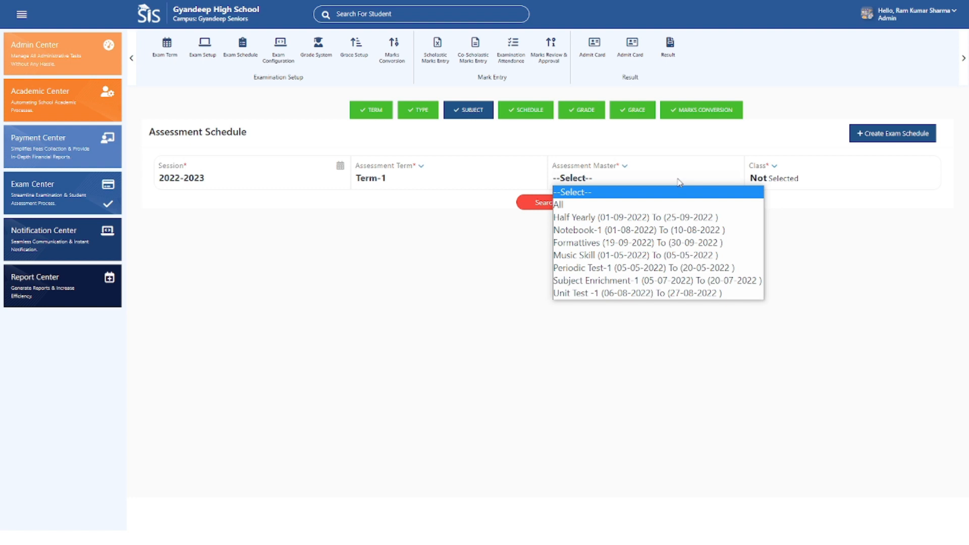
click(648, 205)
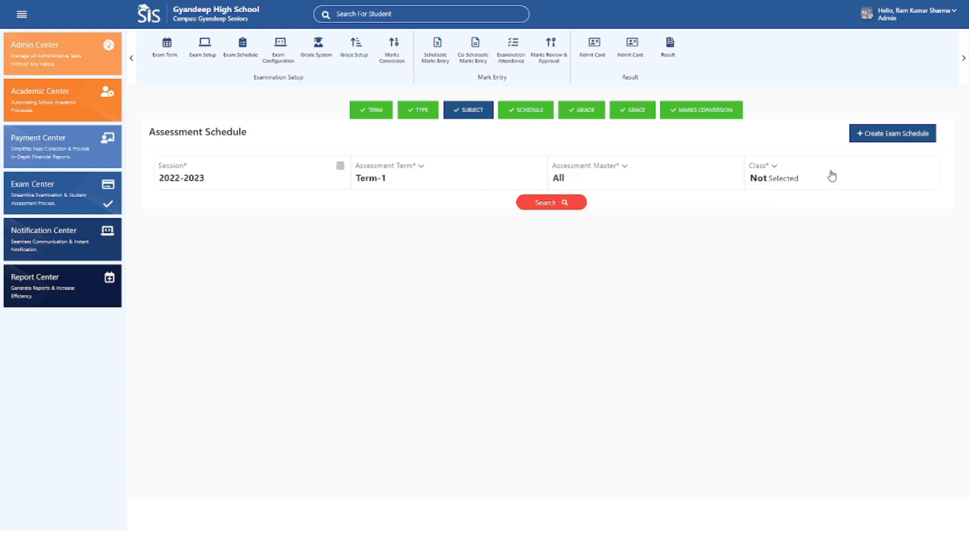
click(775, 177)
click(785, 217)
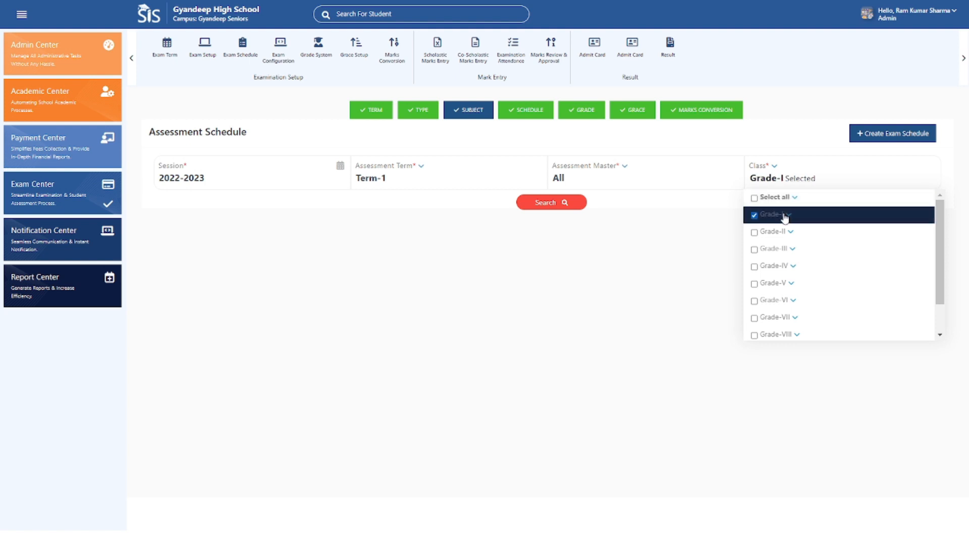
click(558, 263)
click(553, 207)
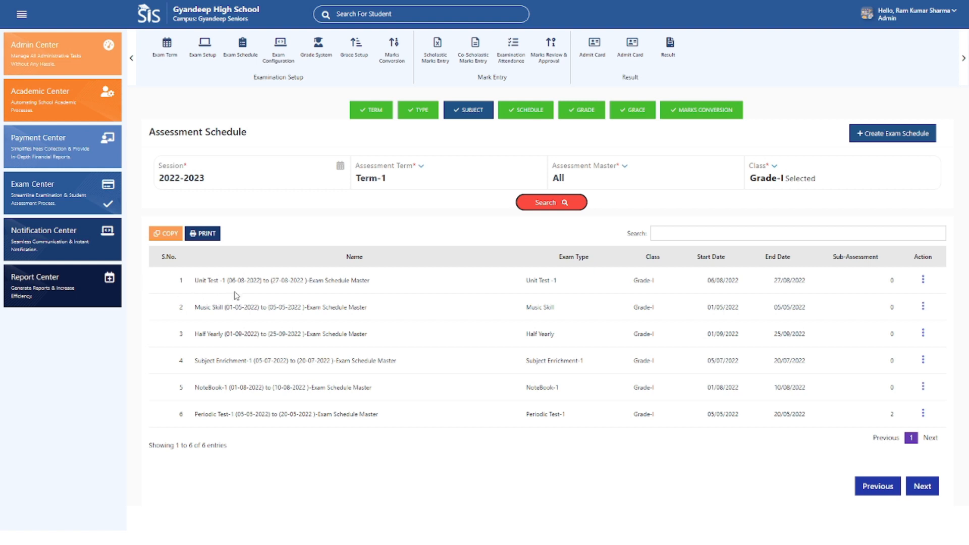
drag(194, 280, 227, 335)
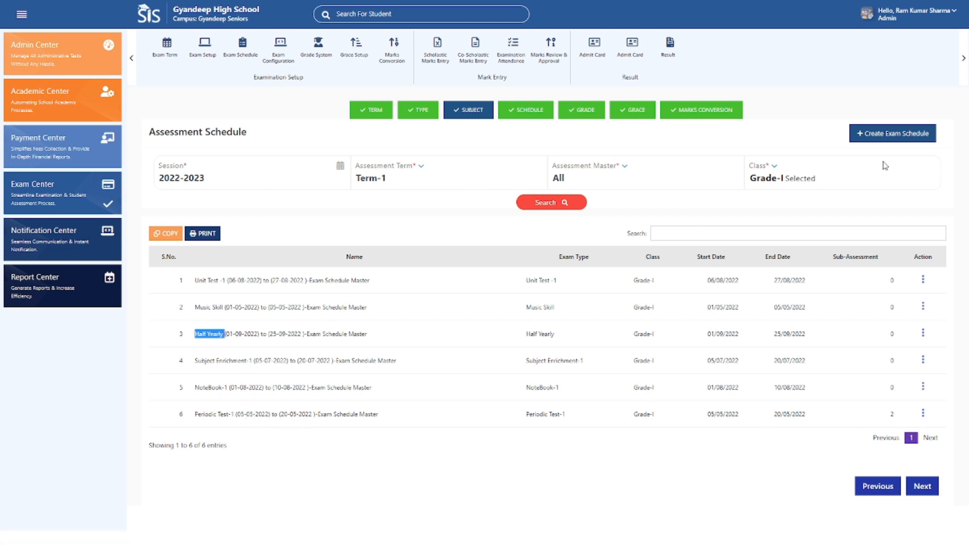
Review the session, term, assessment master, class and subject choices in a blank exam schedule form, then close it.
click(887, 135)
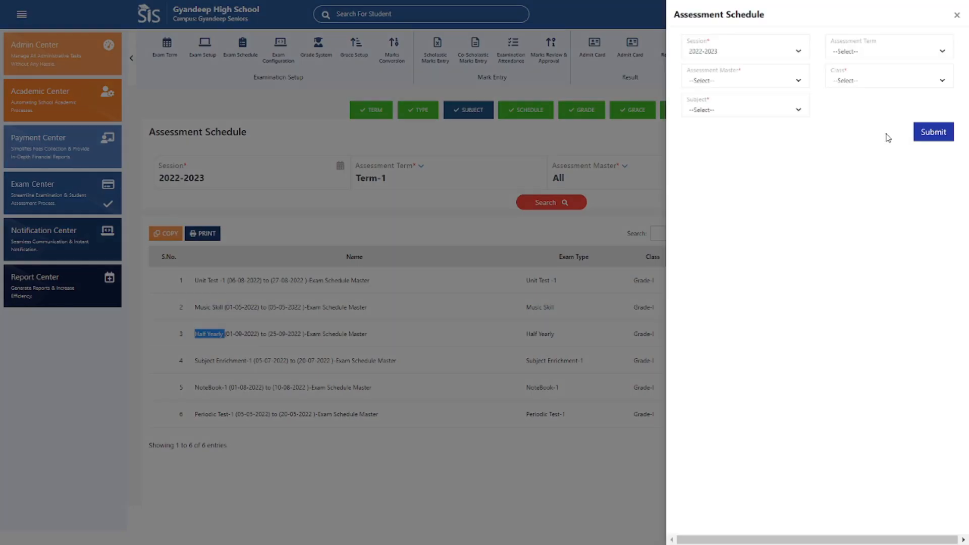
click(760, 53)
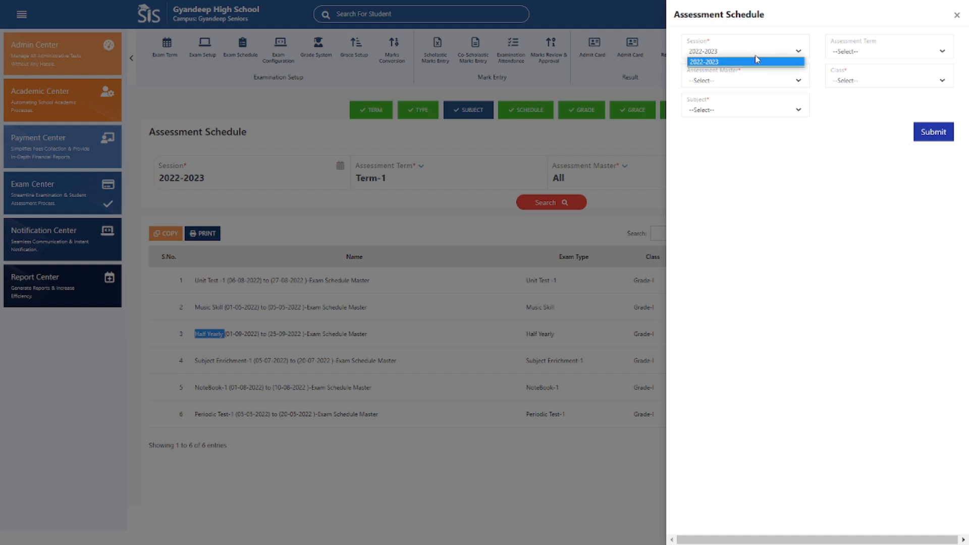
click(851, 55)
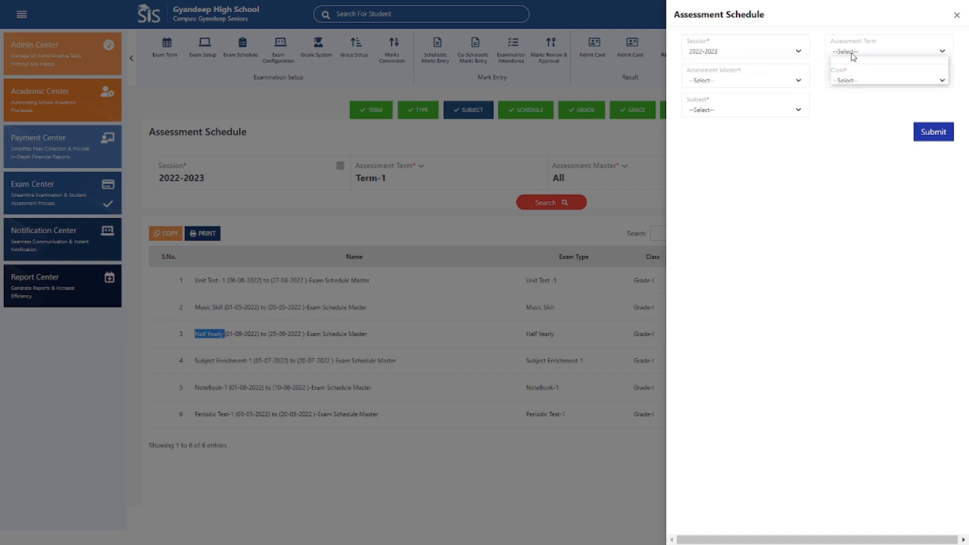
click(733, 81)
click(733, 81)
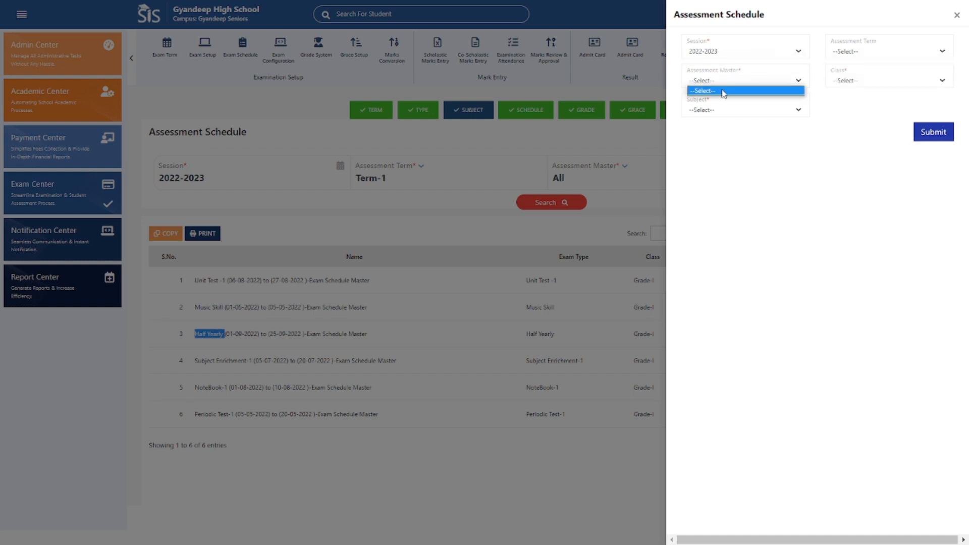
click(846, 83)
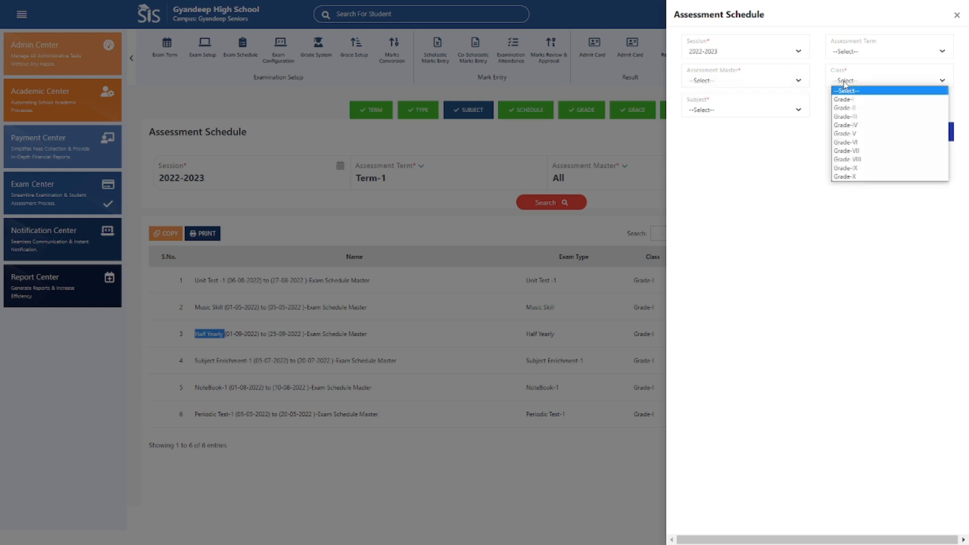
click(758, 111)
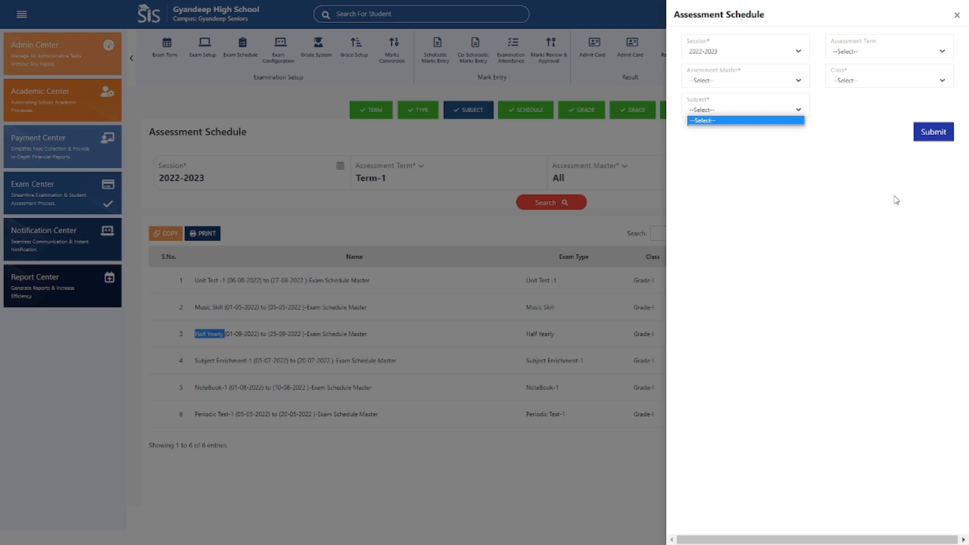
click(958, 17)
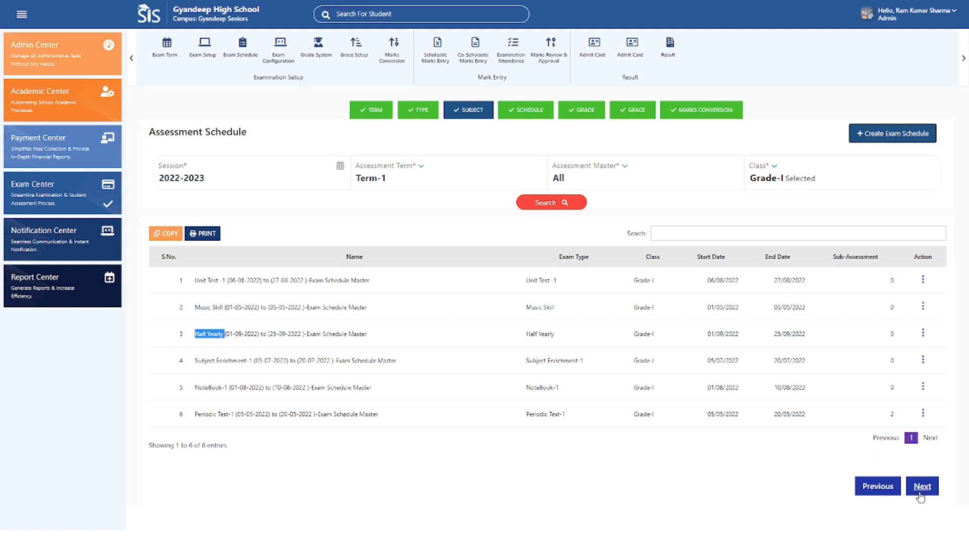
Proceed to the schedule stage and set the filters to class Grade-I, subject Discipline and status Approved.
click(920, 494)
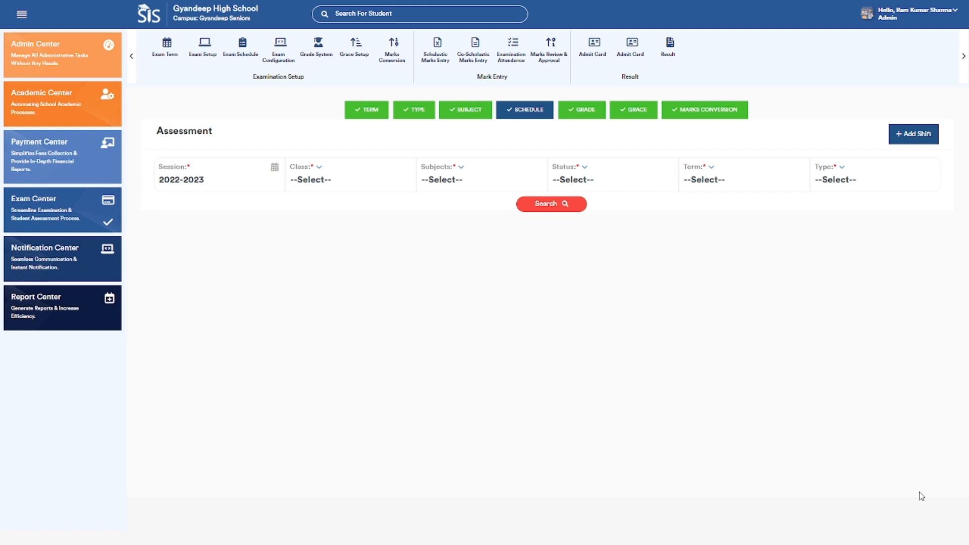
click(341, 178)
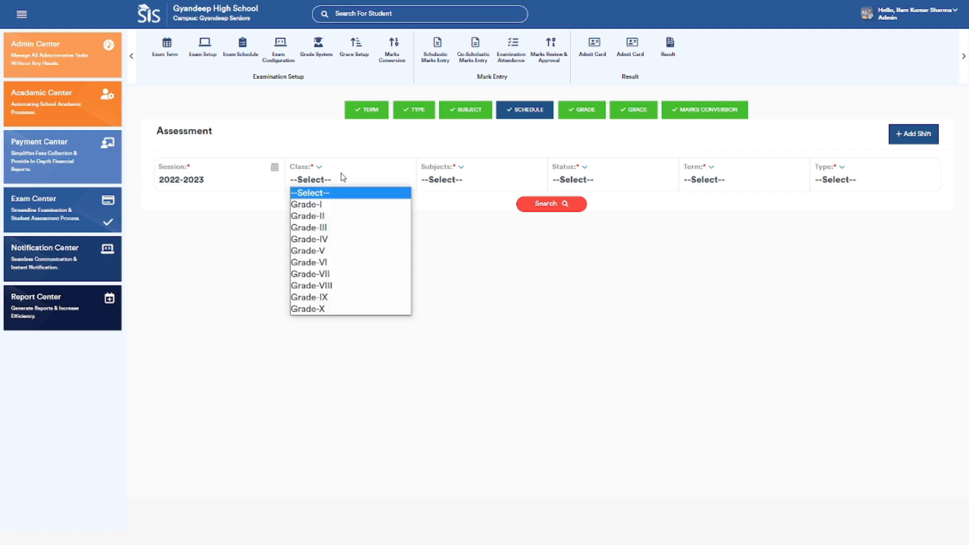
click(341, 206)
click(455, 183)
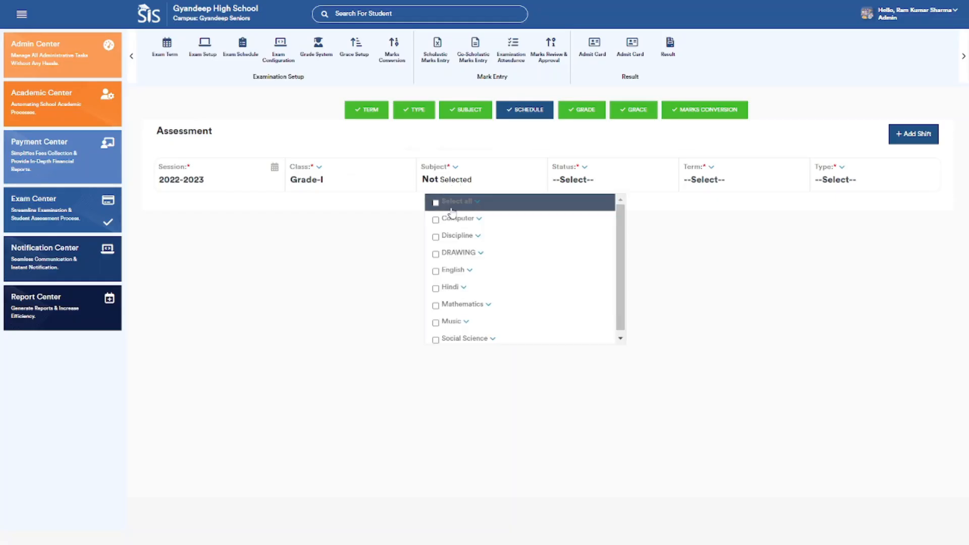
click(452, 236)
click(550, 178)
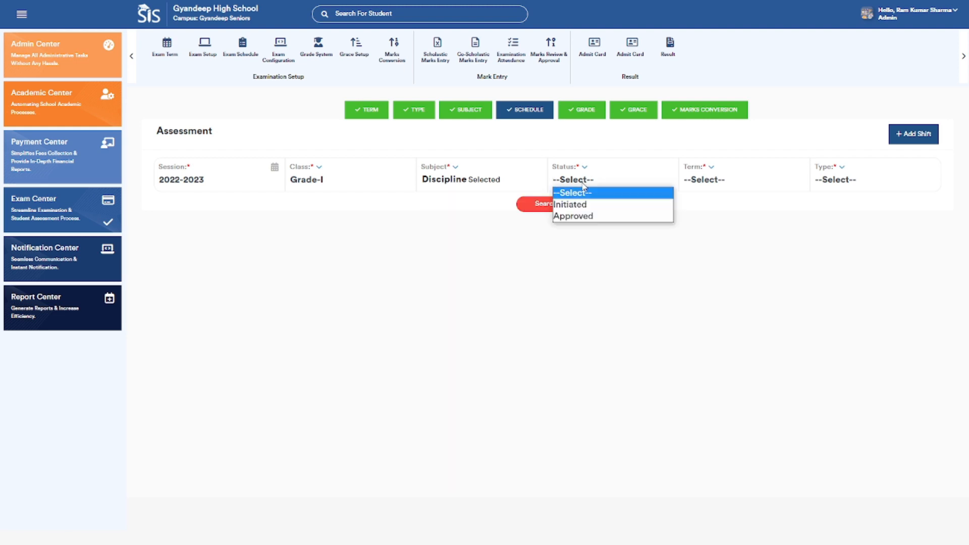
click(582, 216)
Set the term filter to Term-1 and the type to Half Yearly, and run the assessment search.
click(711, 179)
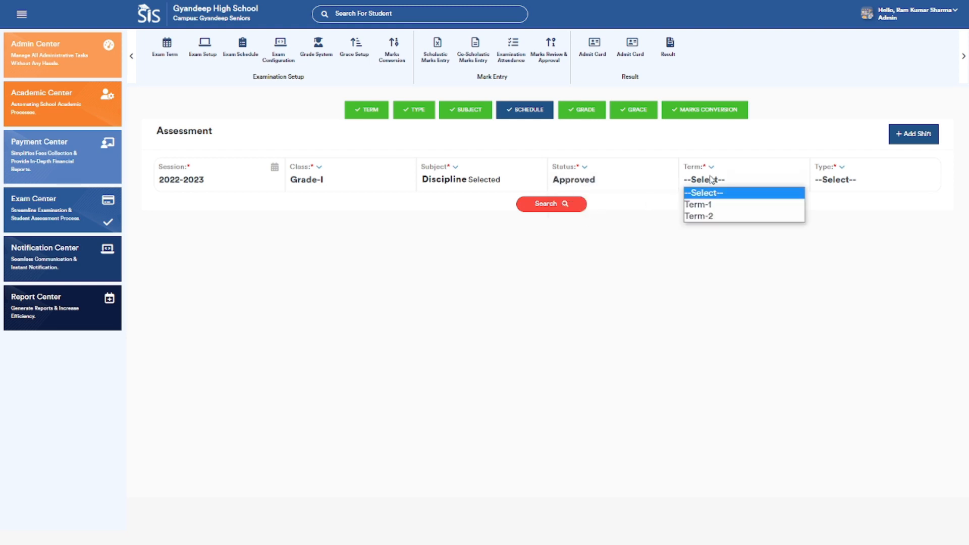
click(719, 205)
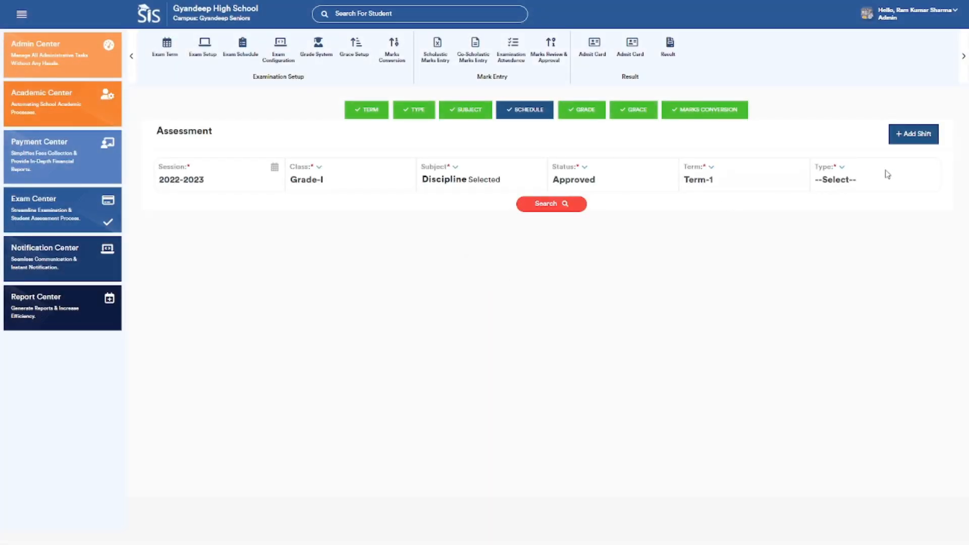
click(876, 182)
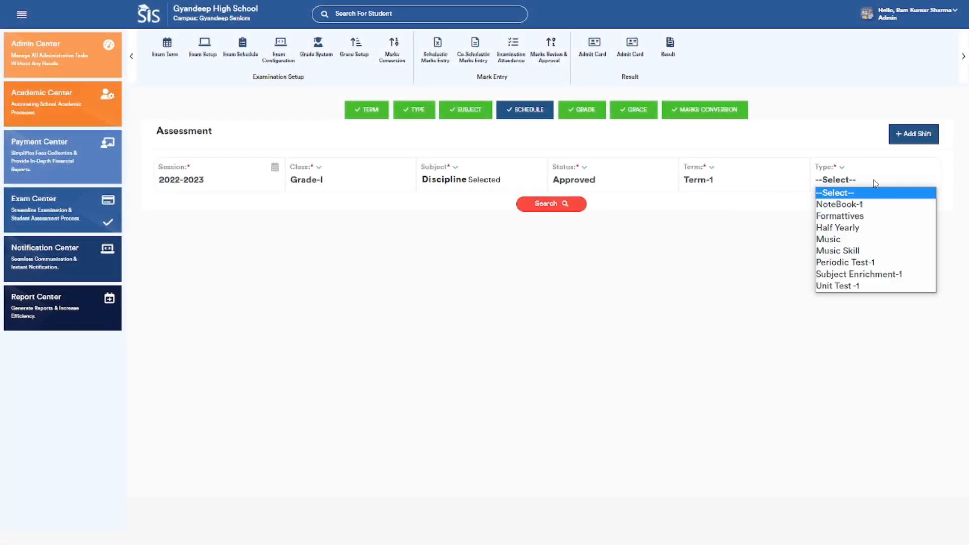
click(830, 228)
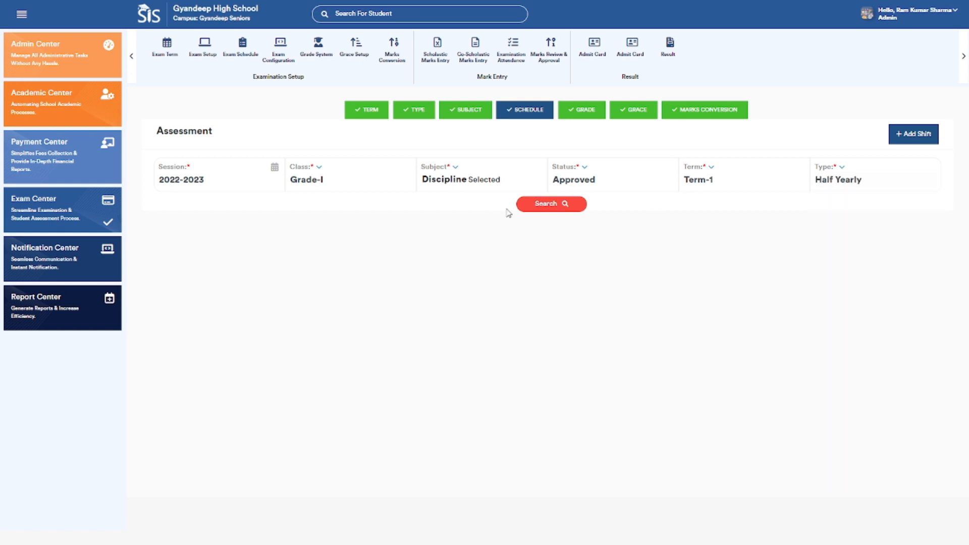
click(546, 205)
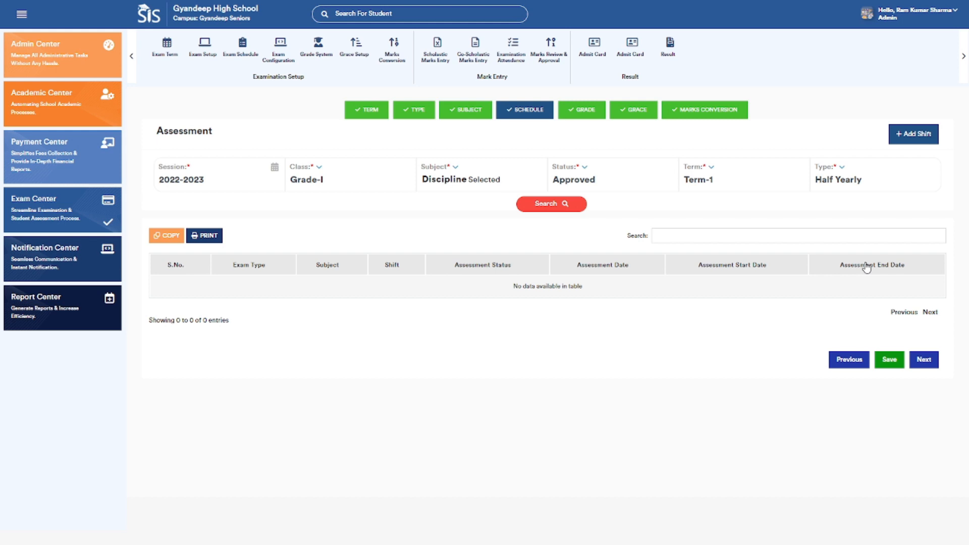
Start a new shift and name it Afternoon Shift.
click(903, 134)
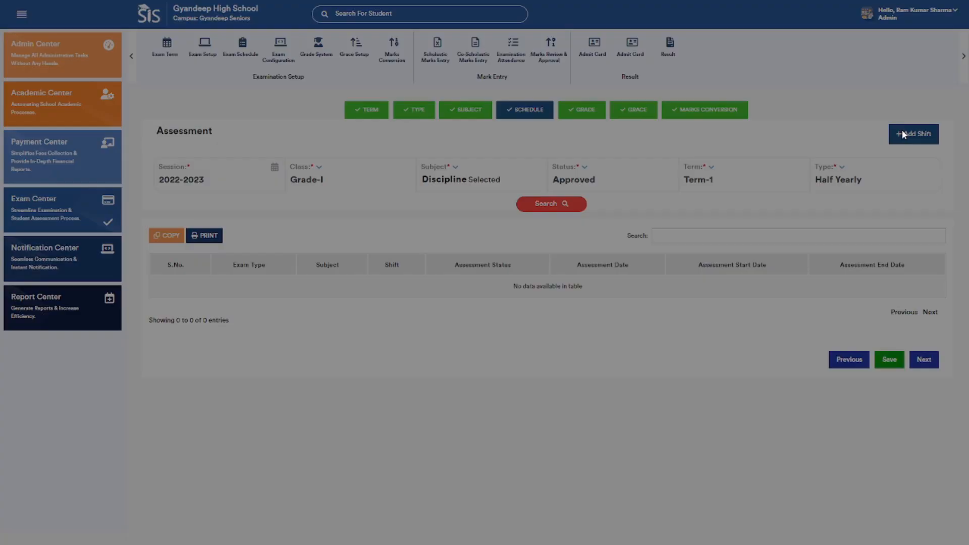
click(681, 49)
text(ernoon)
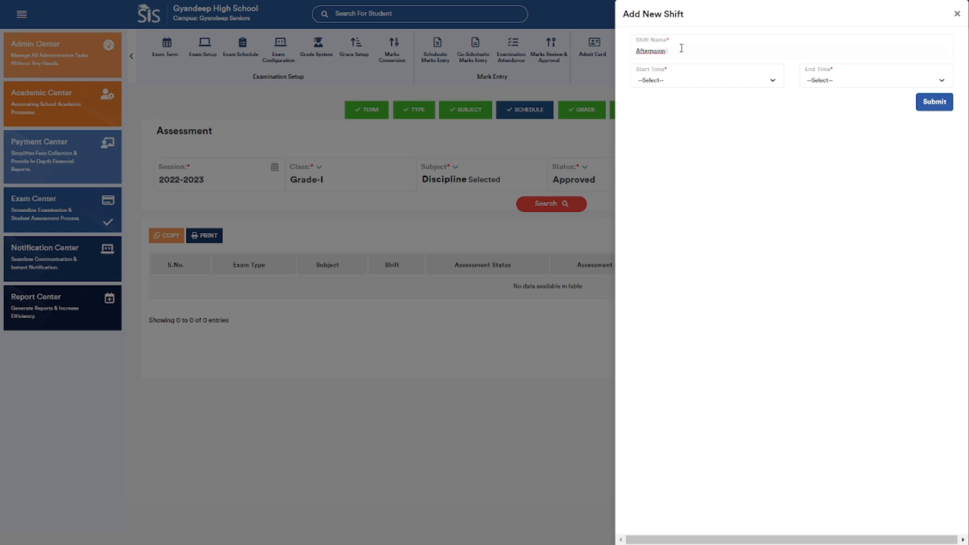
key(BackSpace)
key(BackSpace)
key(BackSpace)
key(BackSpace)
key(BackSpace)
key(BackSpace)
key(BackSpace)
key(BackSpace)
key(BackSpace)
text(Afternoon Shift)
Set the start time of the Afternoon Shift to 3:00 PM.
click(679, 80)
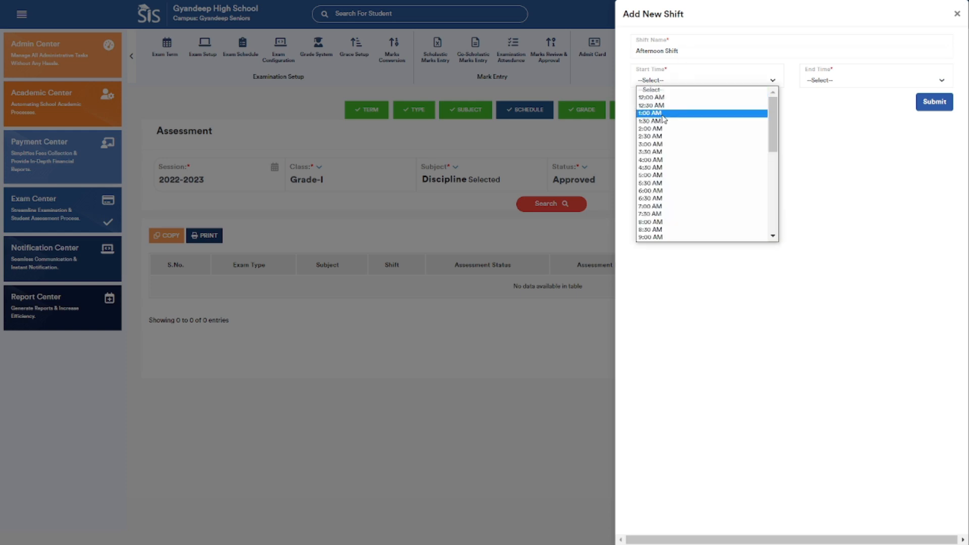
scroll(664, 176, down, 5)
scroll(663, 215, up, 4)
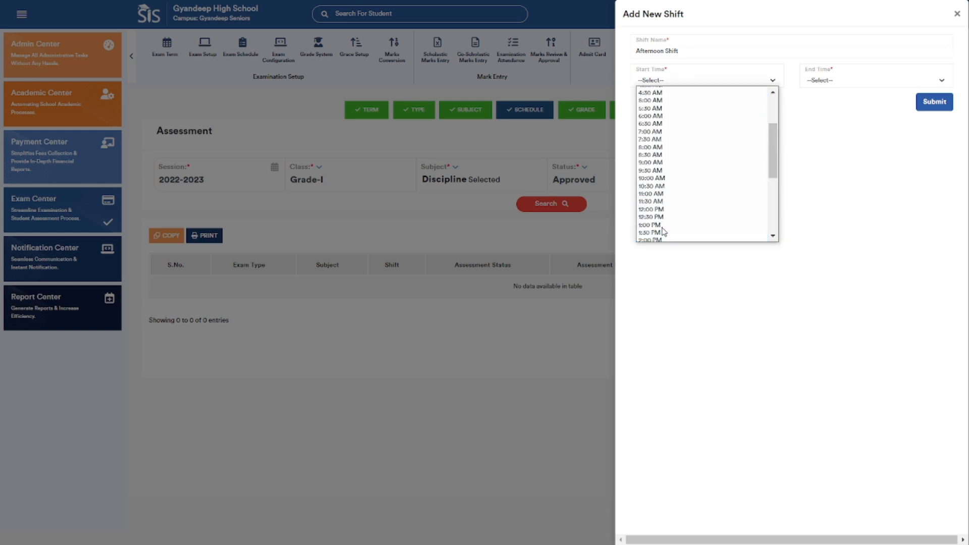
scroll(661, 216, down, 4)
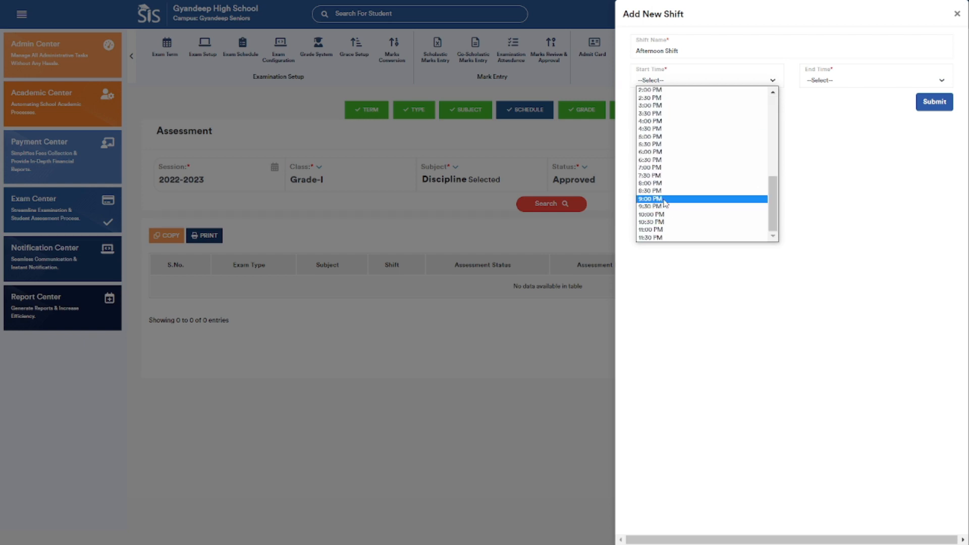
click(666, 106)
Set the shift's end time to 4:00 PM, submit the new shift and acknowledge the confirmation.
click(844, 79)
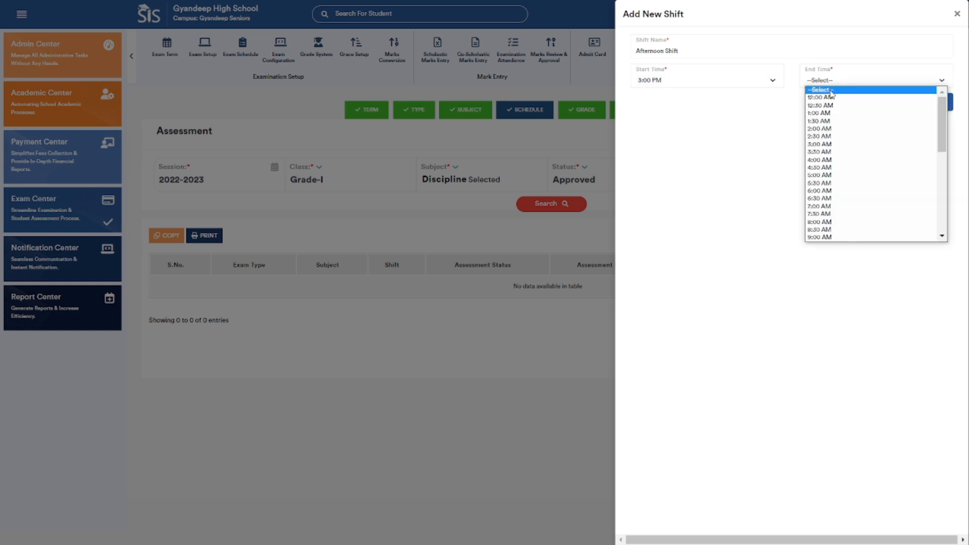
scroll(827, 185, down, 5)
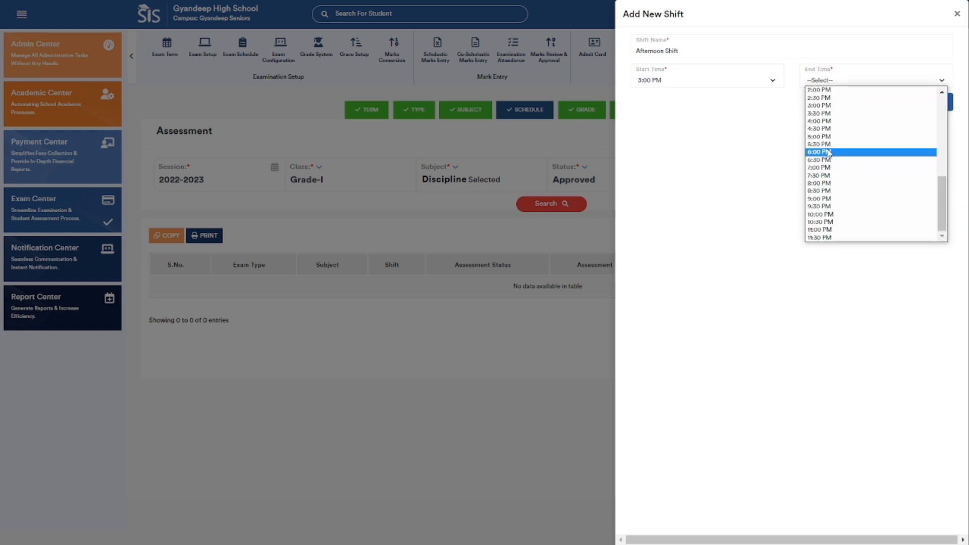
click(834, 121)
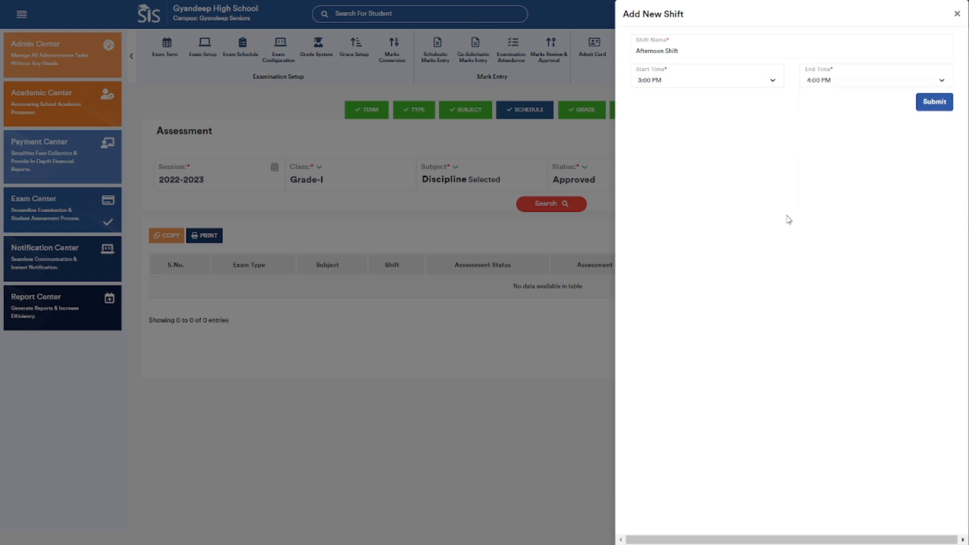
click(942, 104)
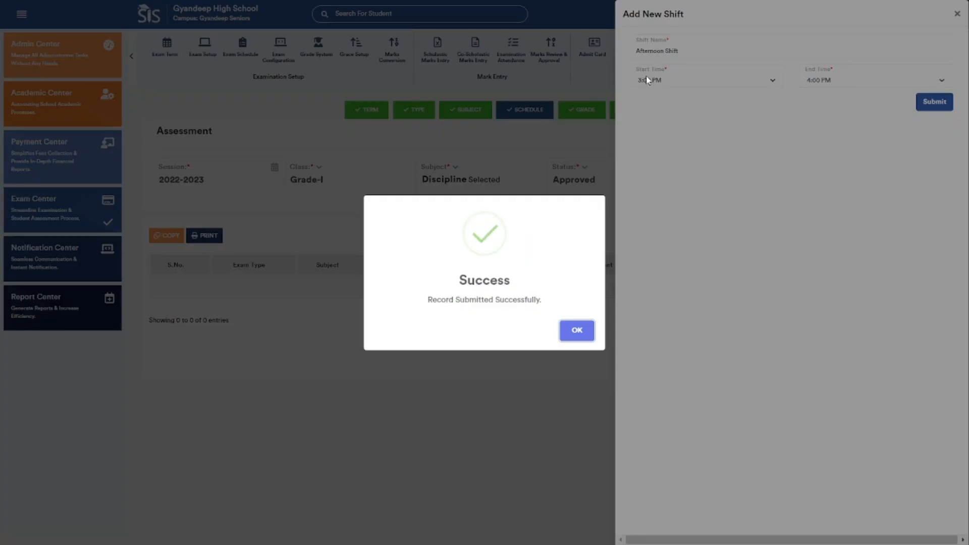
click(576, 332)
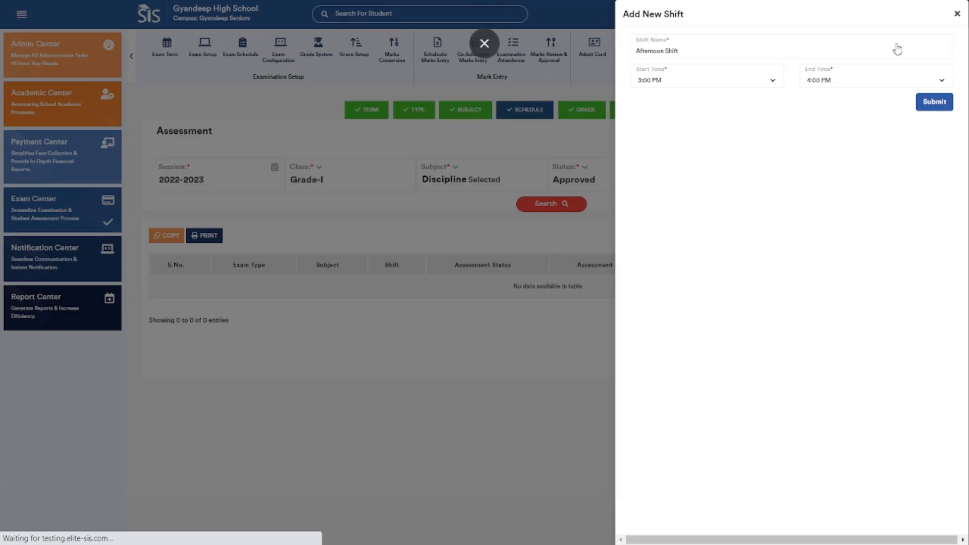